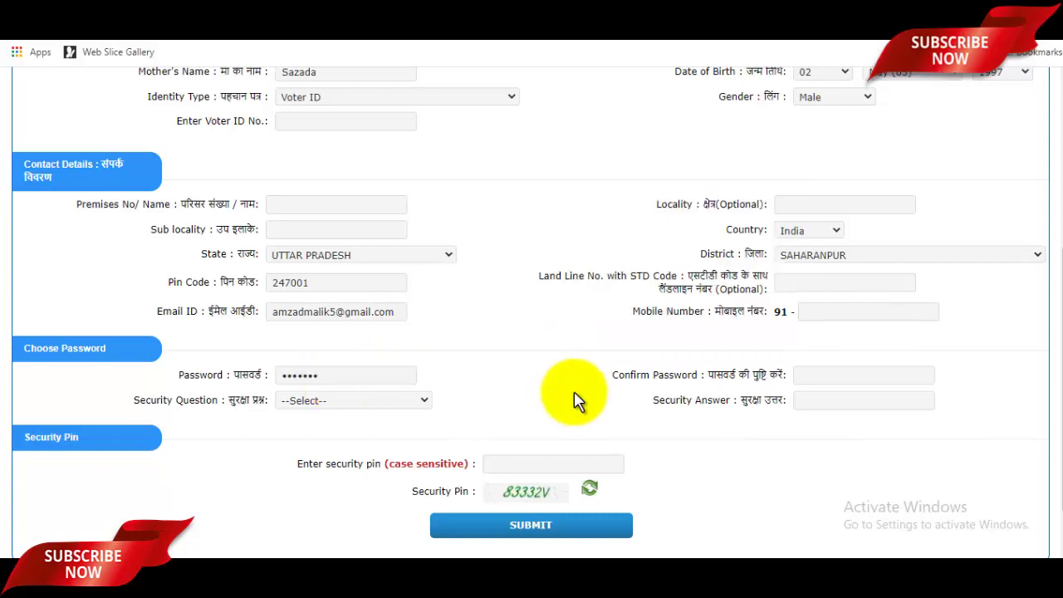
- Retype the password to confirm it and choose the first-school security question
{"action": "left_click", "coordinate": [852, 376]}
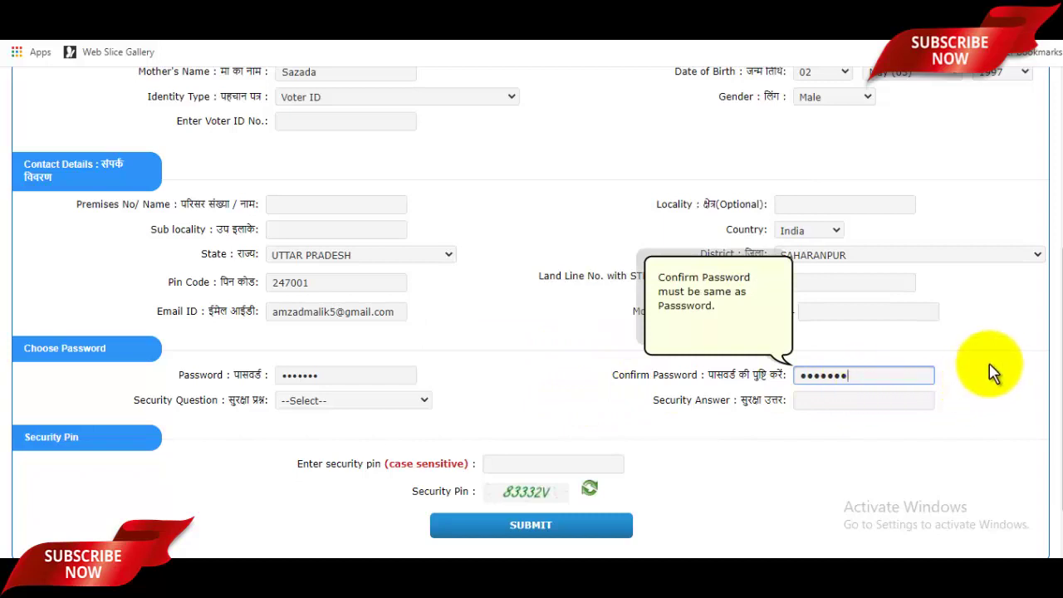
{"action": "left_click", "coordinate": [973, 382]}
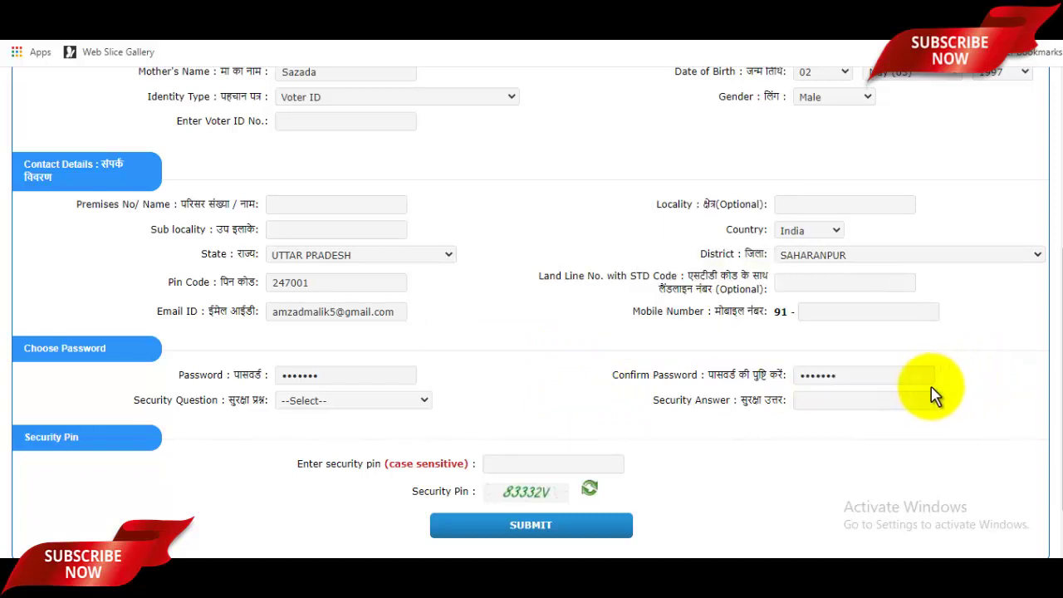
{"action": "left_click", "coordinate": [357, 402]}
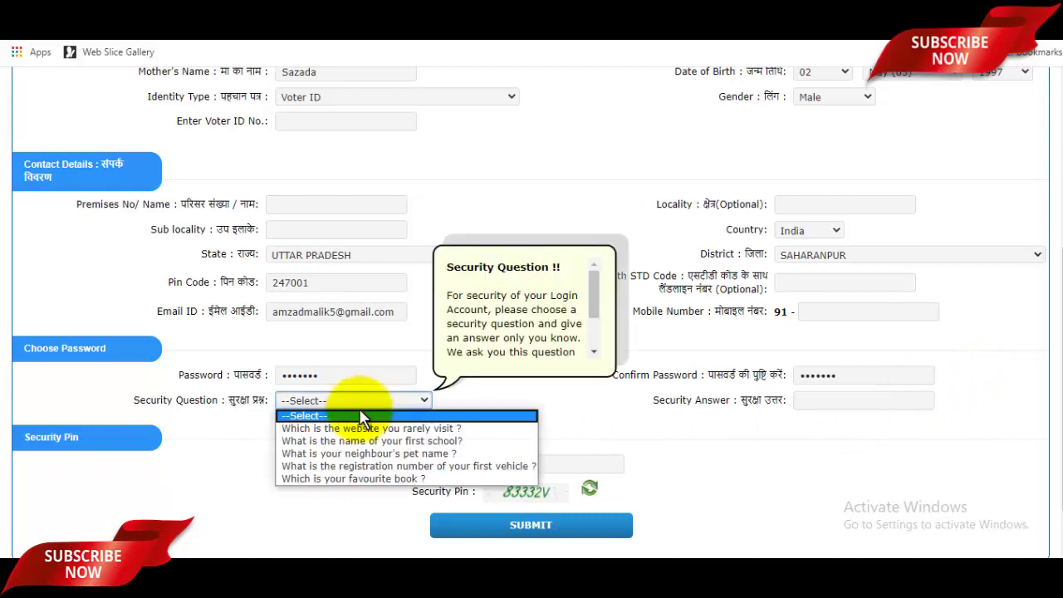
{"action": "left_click", "coordinate": [383, 441]}
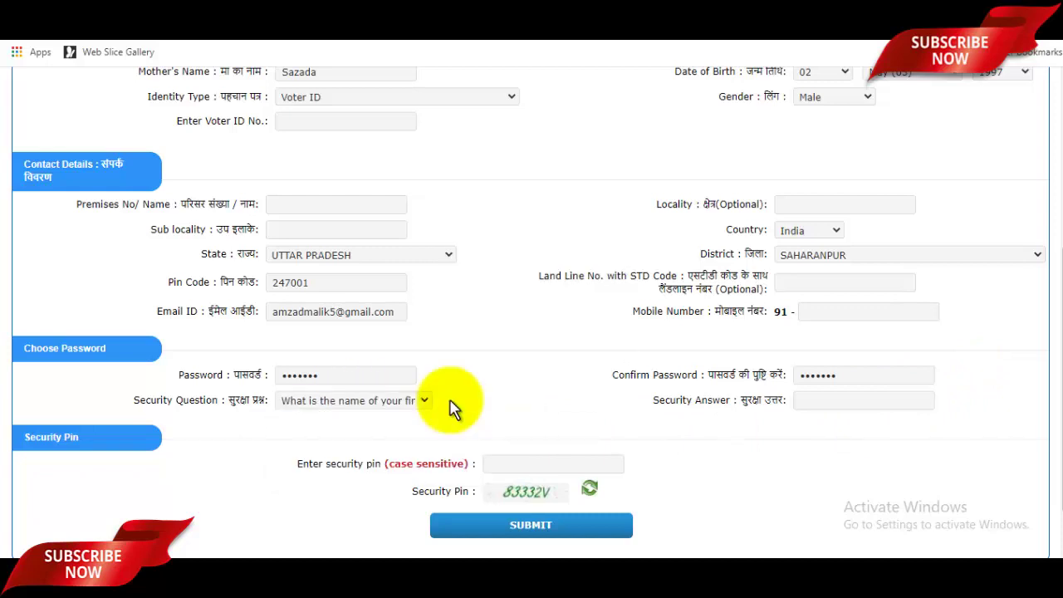
- Enter the security answer and security pin, then submit the form for review
{"action": "left_click", "coordinate": [848, 409]}
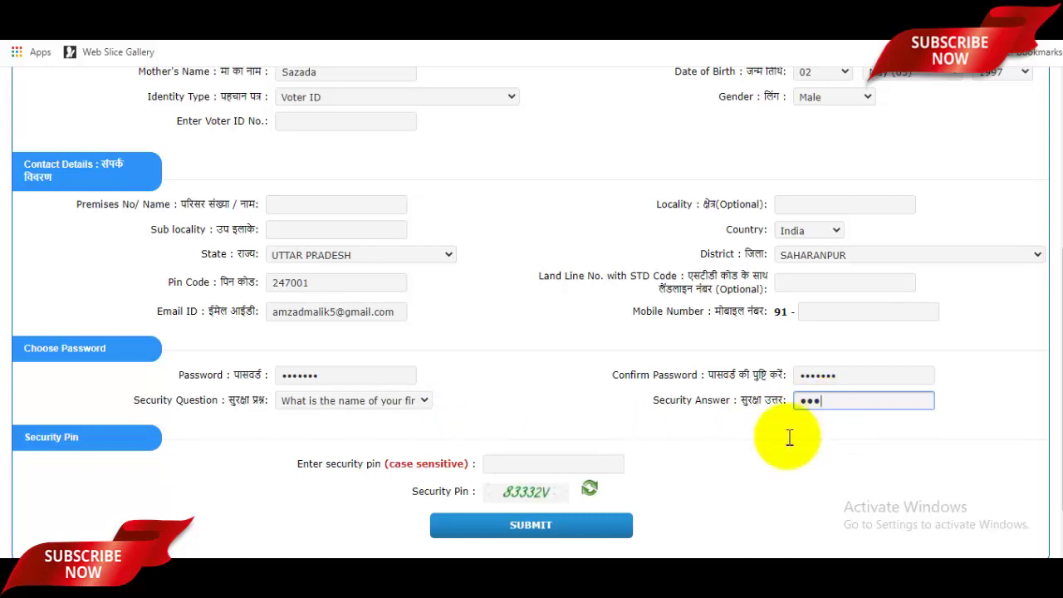
{"action": "left_click", "coordinate": [501, 464]}
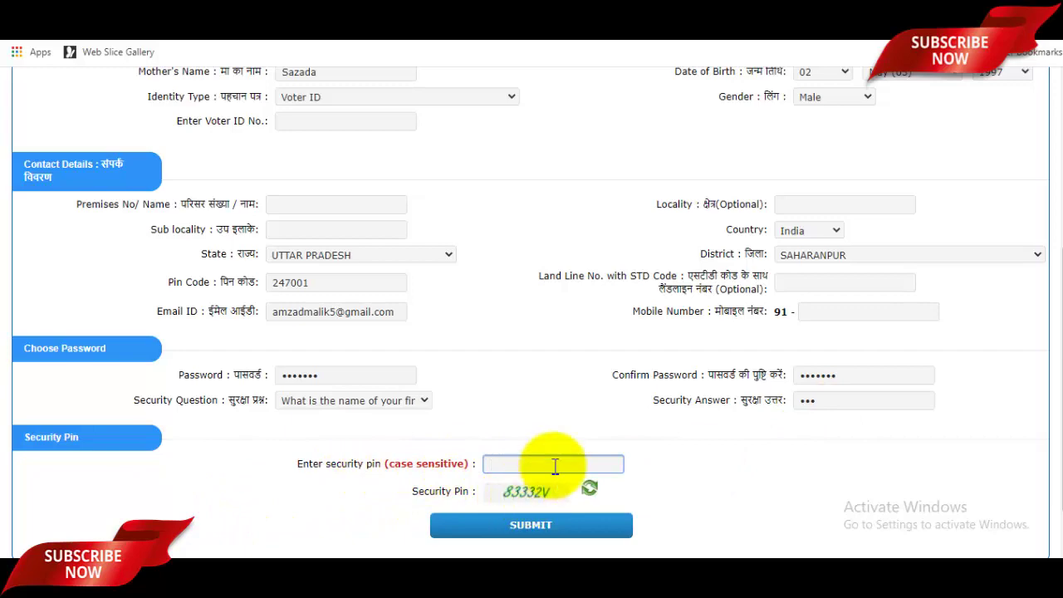
{"action": "scroll", "coordinate": [597, 467], "scroll_direction": "up", "scroll_amount": 4}
{"action": "scroll", "coordinate": [665, 487], "scroll_direction": "down", "scroll_amount": 5}
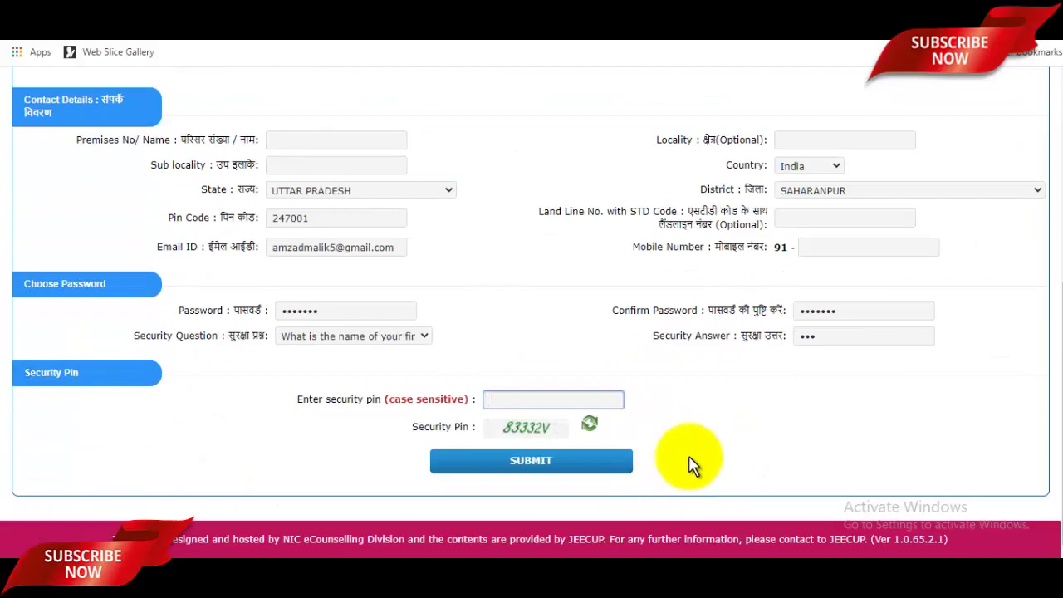
{"action": "left_click", "coordinate": [565, 465]}
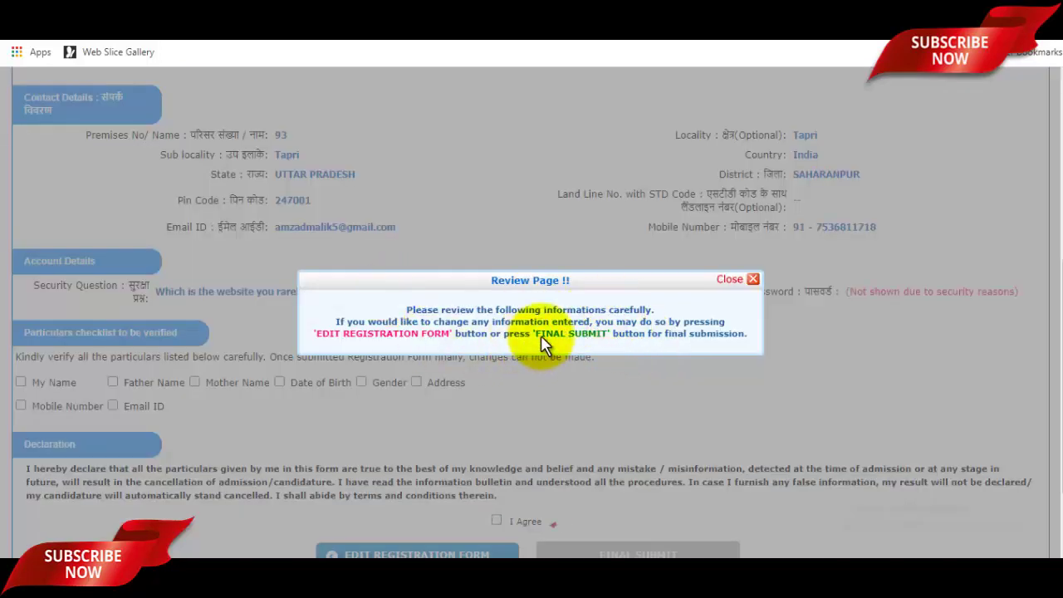
- Tick Father Name, Mother Name, Mobile Number and Email ID, agree to the declaration, and final-submit
{"action": "left_click", "coordinate": [746, 280]}
{"action": "scroll", "coordinate": [752, 293], "scroll_direction": "up", "scroll_amount": 5}
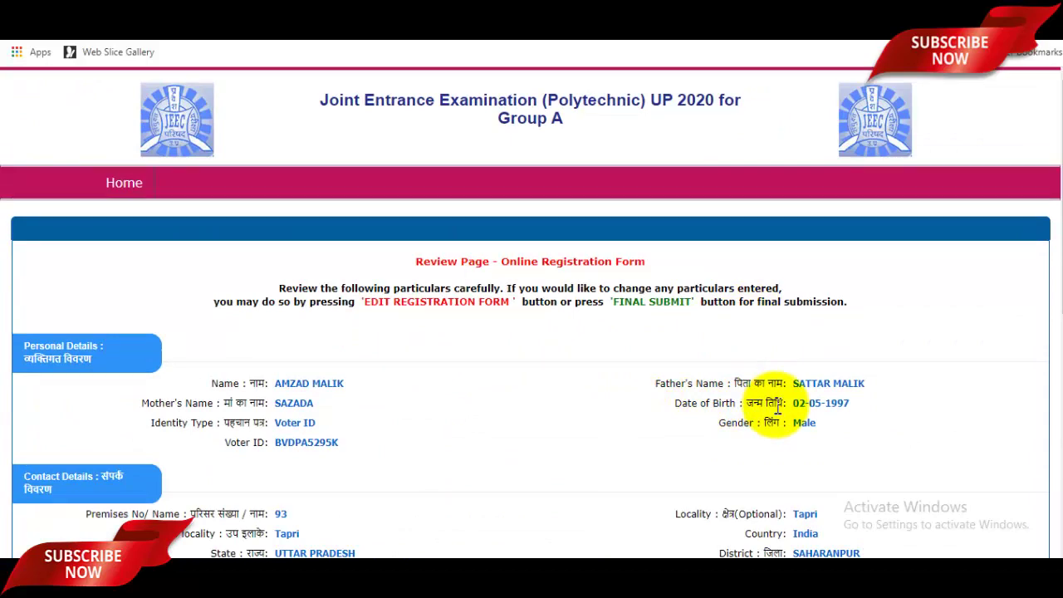
{"action": "scroll", "coordinate": [778, 408], "scroll_direction": "down", "scroll_amount": 5}
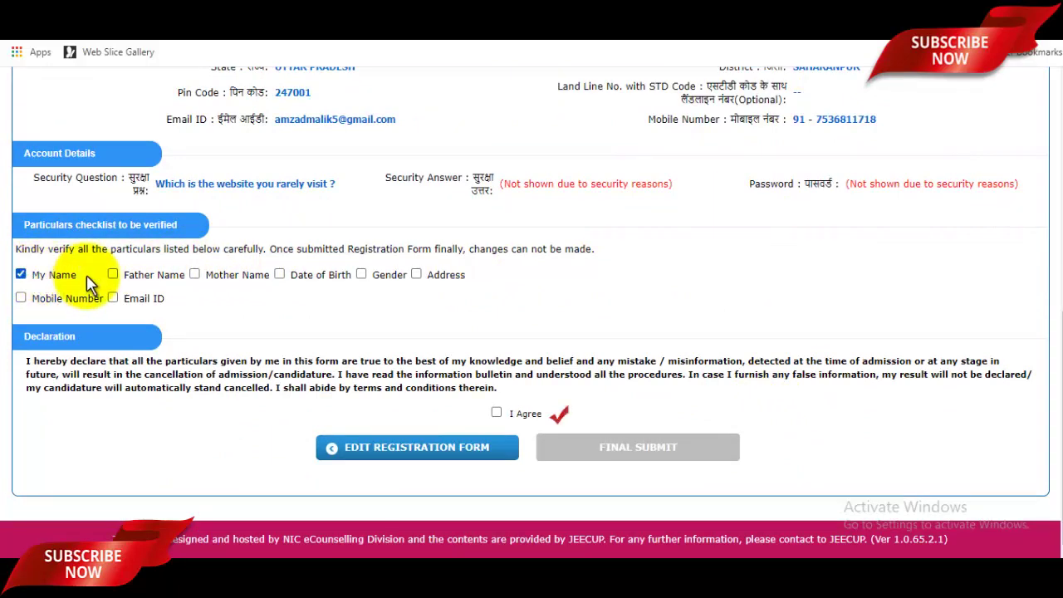
{"action": "left_click", "coordinate": [114, 275]}
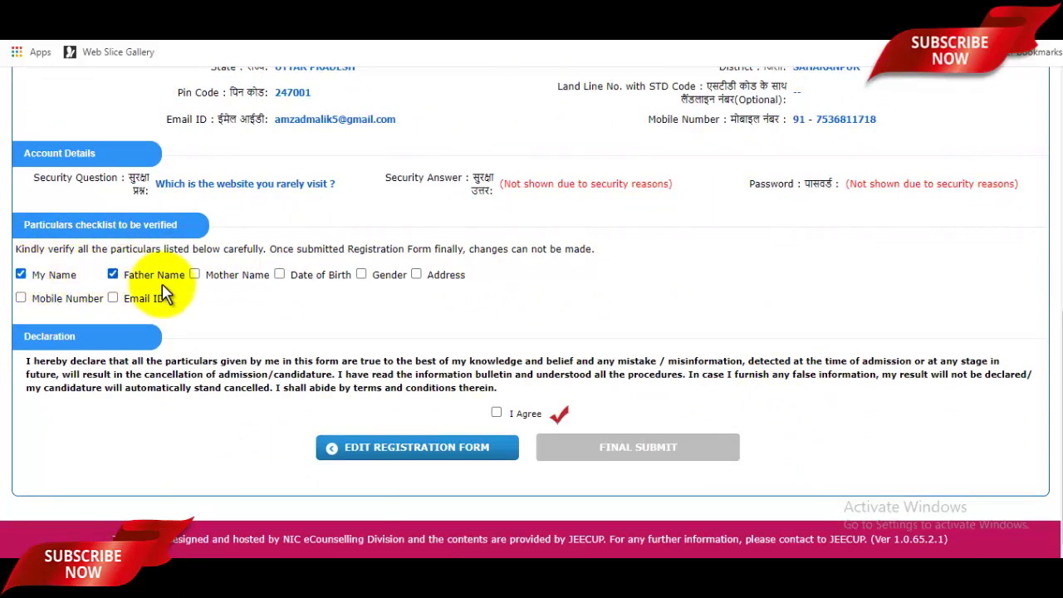
{"action": "left_click", "coordinate": [195, 275]}
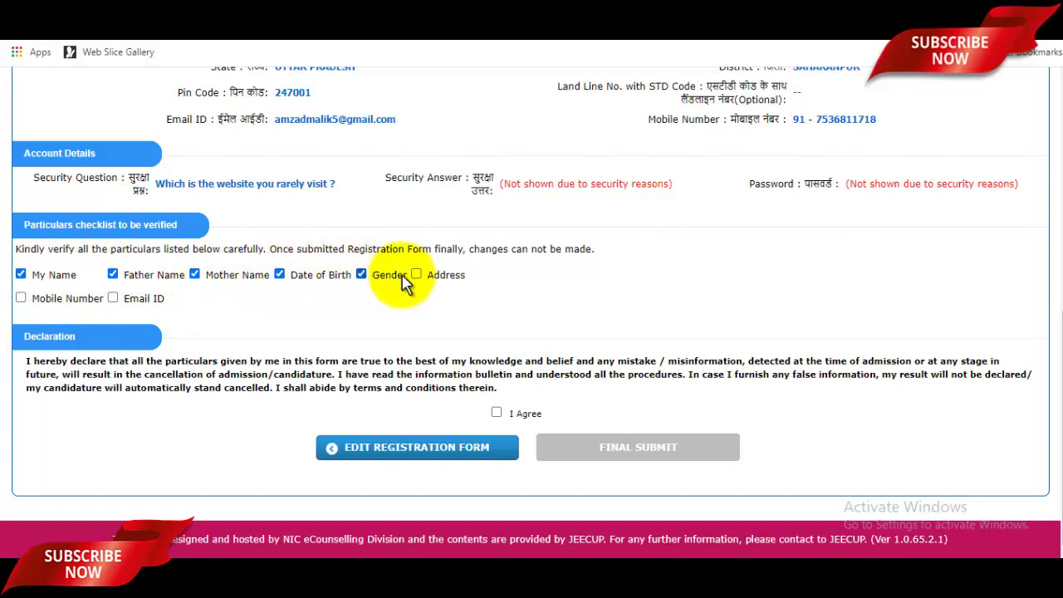
{"action": "left_click", "coordinate": [21, 297]}
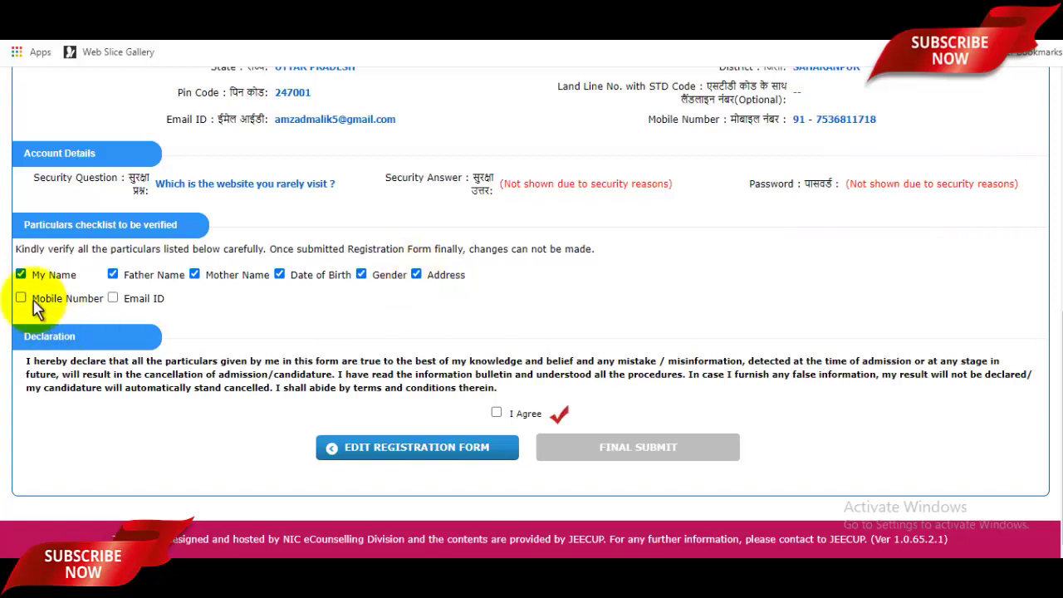
{"action": "left_click", "coordinate": [113, 299]}
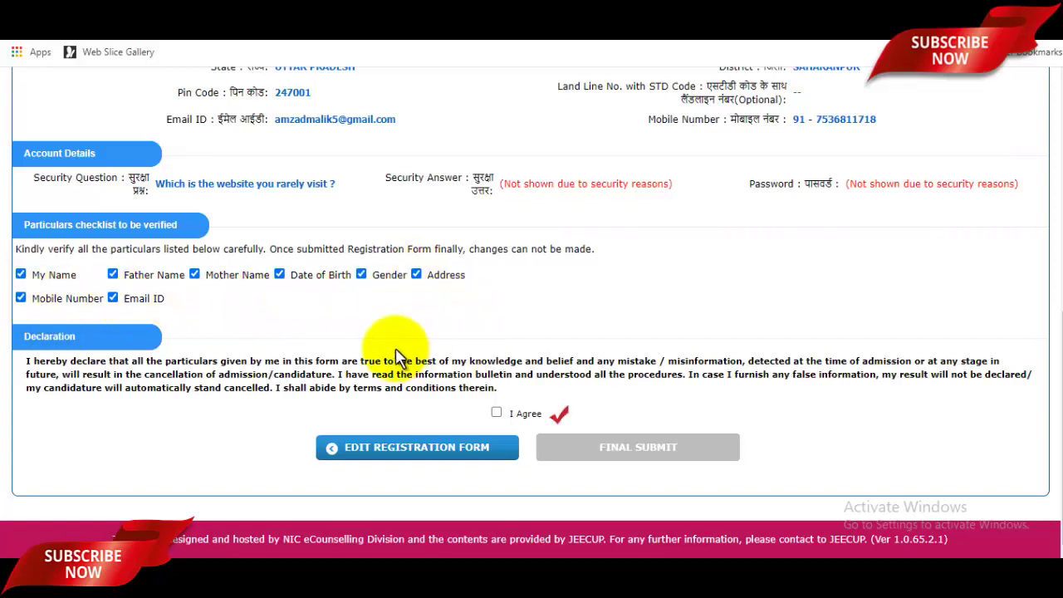
{"action": "left_click", "coordinate": [497, 414]}
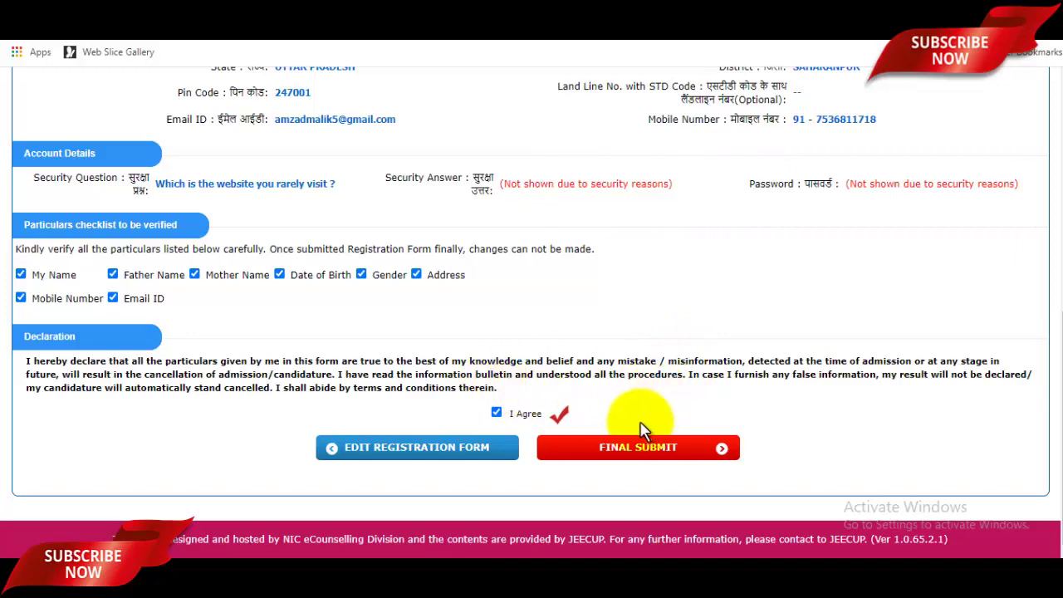
{"action": "left_click", "coordinate": [673, 459]}
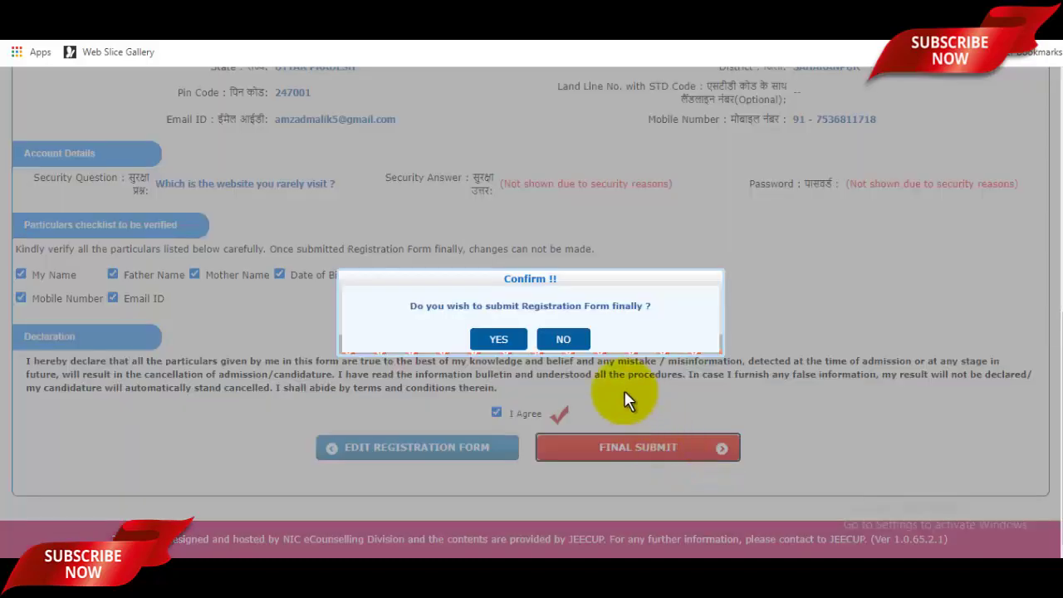
- Confirm the final submission with YES and select the new application number to note it
{"action": "left_click", "coordinate": [502, 338]}
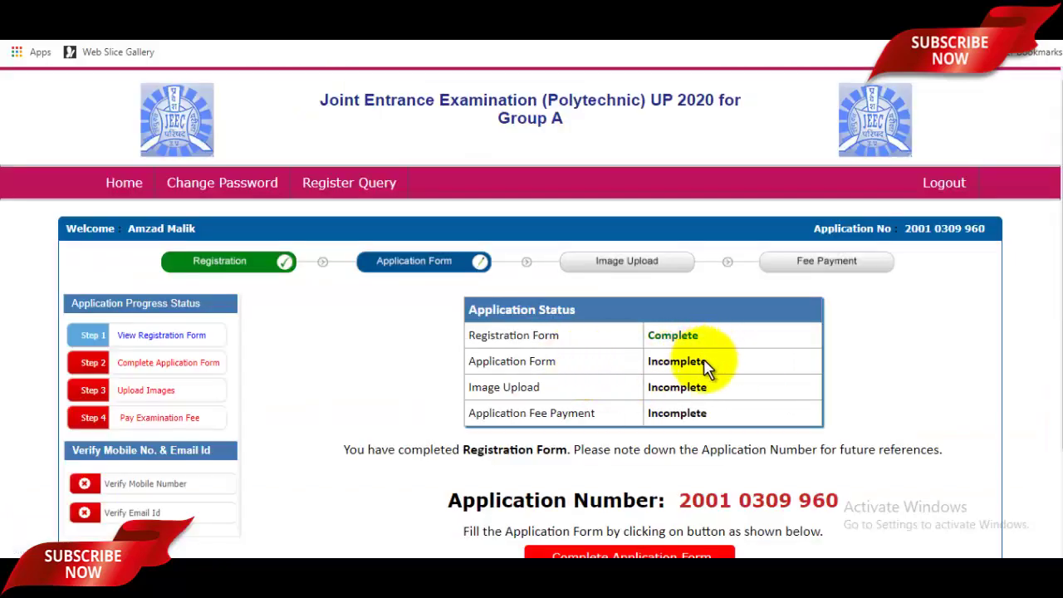
{"action": "scroll", "coordinate": [712, 373], "scroll_direction": "down", "scroll_amount": 2}
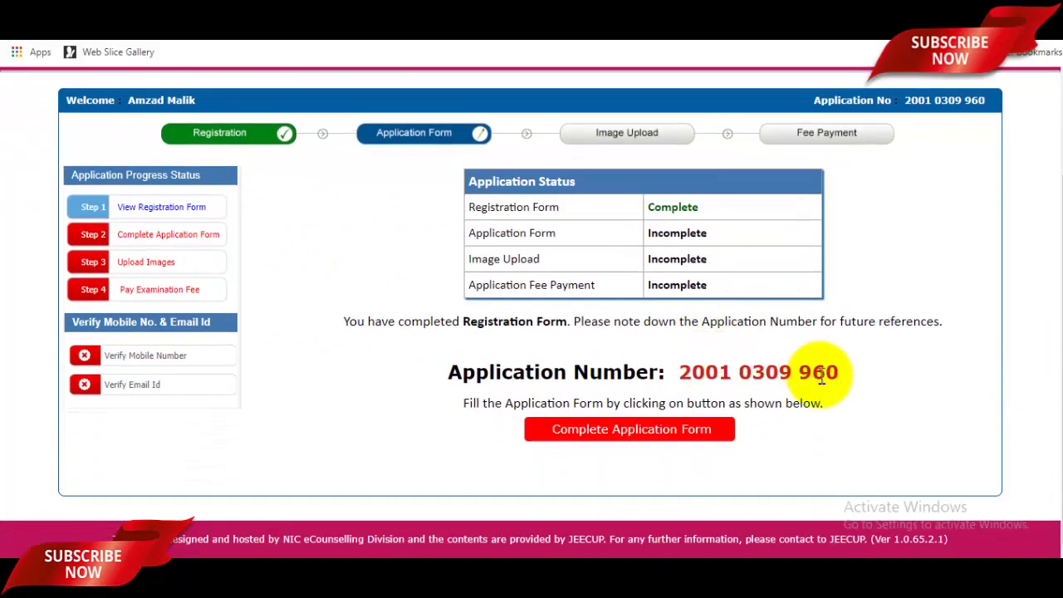
{"action": "left_click_drag", "start_coordinate": [679, 373], "coordinate": [816, 366]}
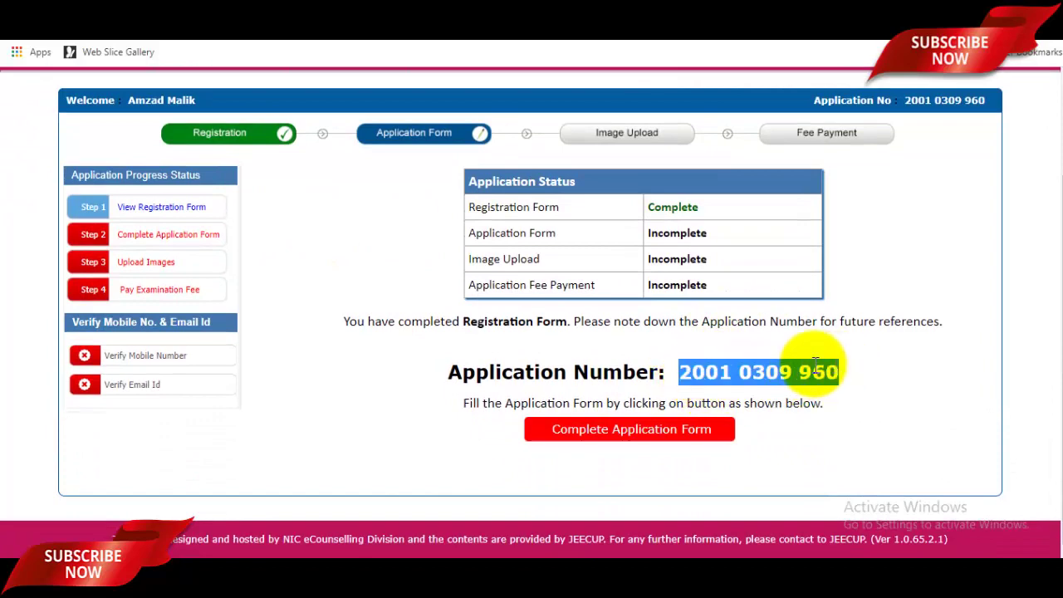
{"action": "scroll", "coordinate": [815, 366], "scroll_direction": "up", "scroll_amount": 2}
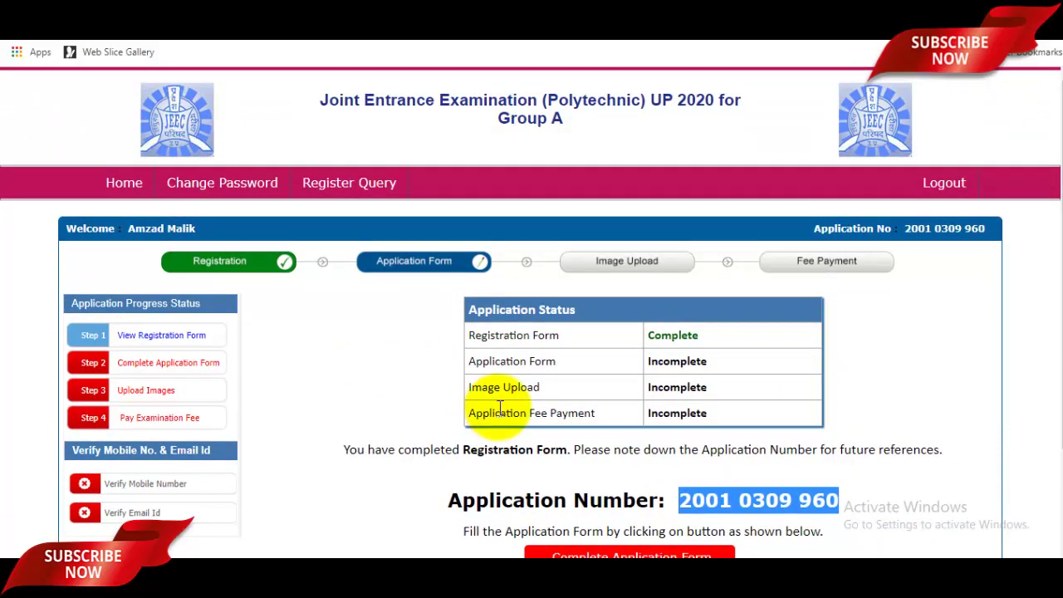
{"action": "scroll", "coordinate": [174, 403], "scroll_direction": "down", "scroll_amount": 1}
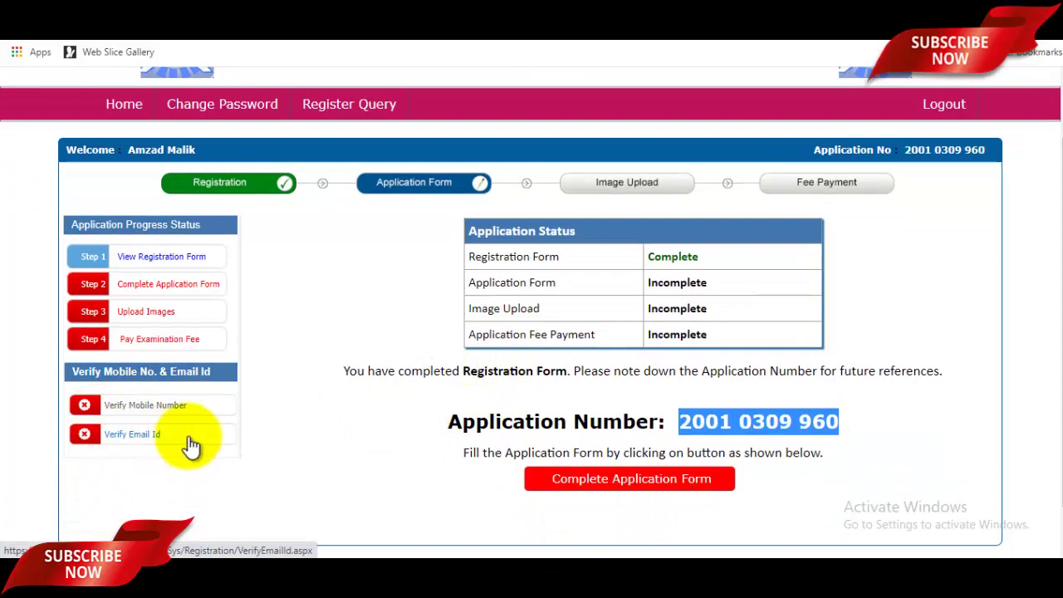
{"action": "scroll", "coordinate": [638, 402], "scroll_direction": "up", "scroll_amount": 1}
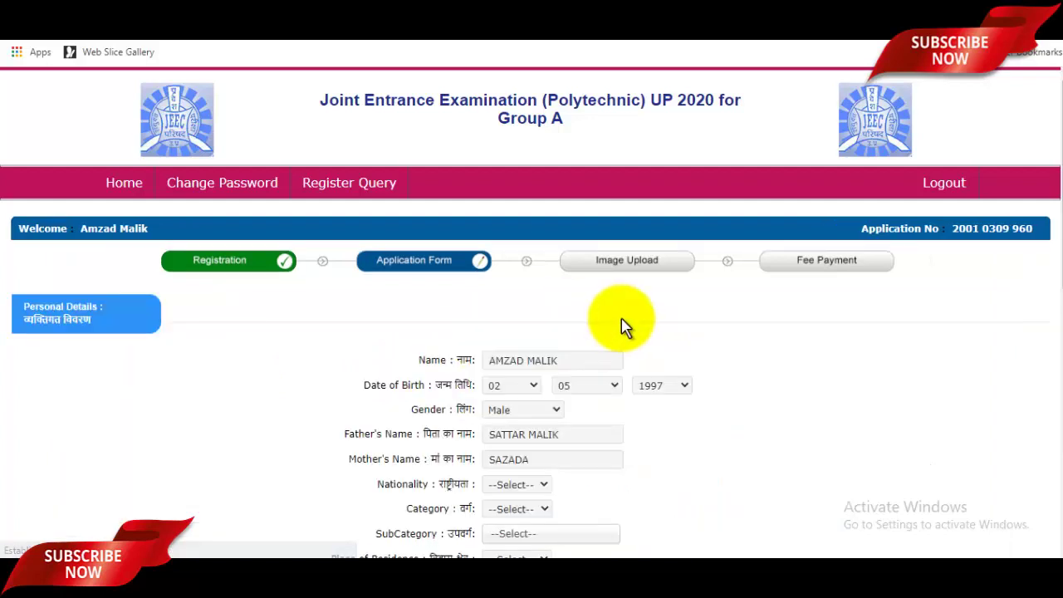
- Set Nationality to Indian, Category to General and SubCategory to Not Applicable
{"action": "scroll", "coordinate": [656, 357], "scroll_direction": "down", "scroll_amount": 2}
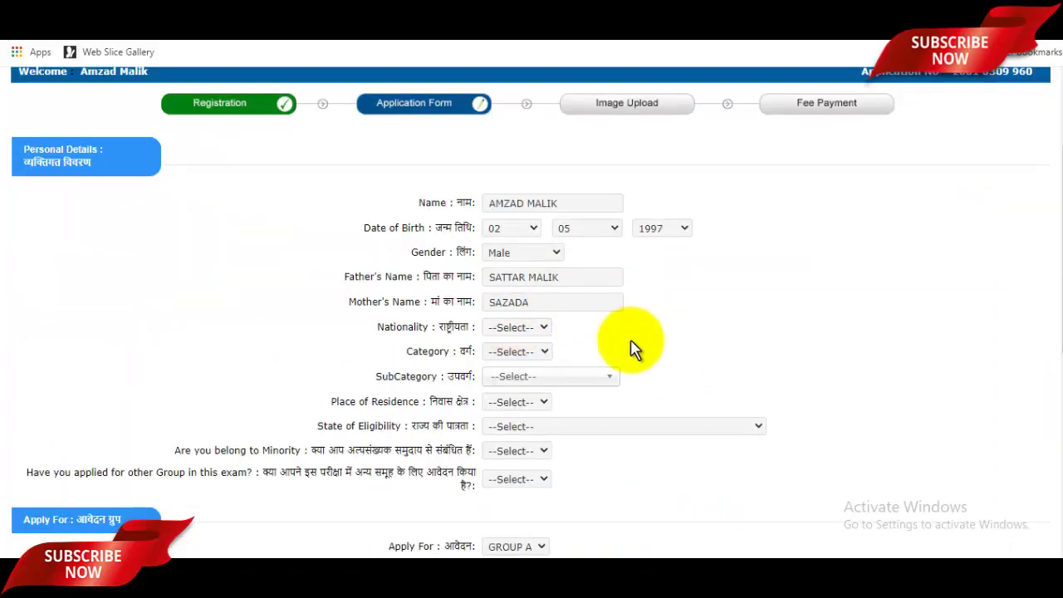
{"action": "left_click", "coordinate": [512, 332]}
{"action": "left_click", "coordinate": [510, 355]}
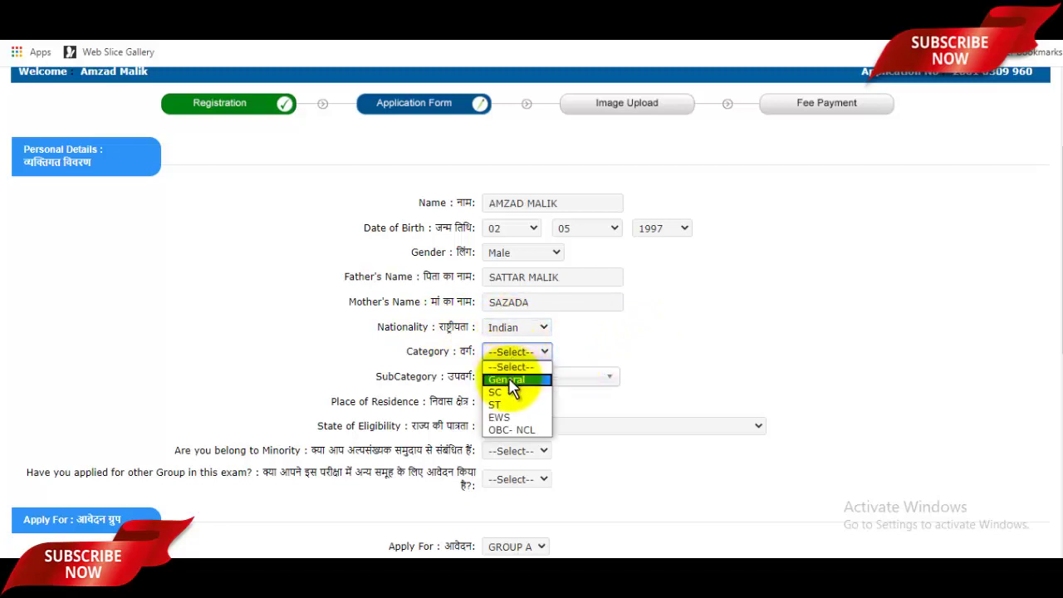
{"action": "left_click", "coordinate": [510, 382]}
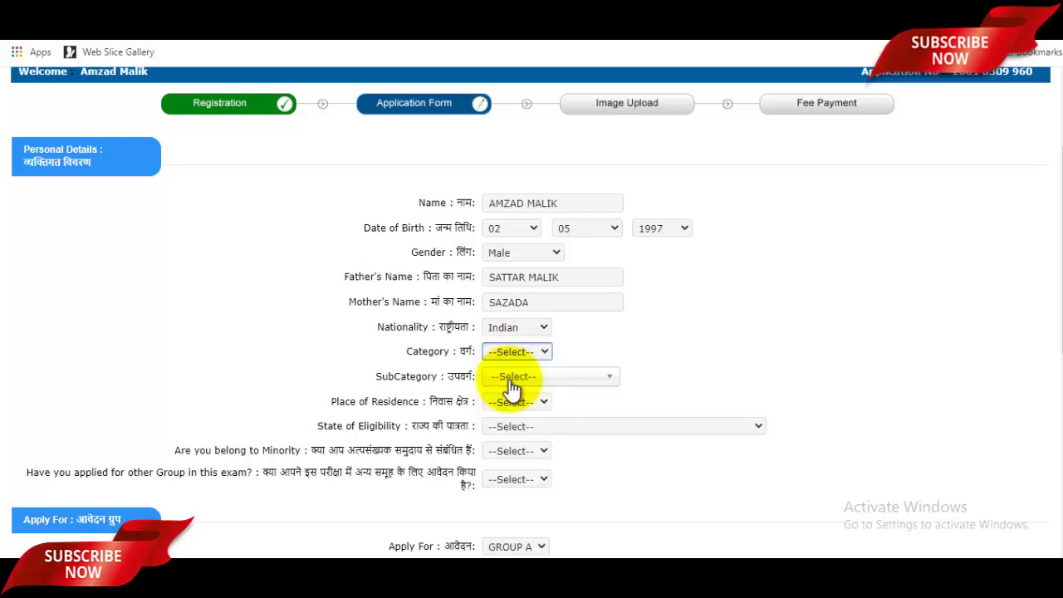
{"action": "left_click", "coordinate": [516, 384]}
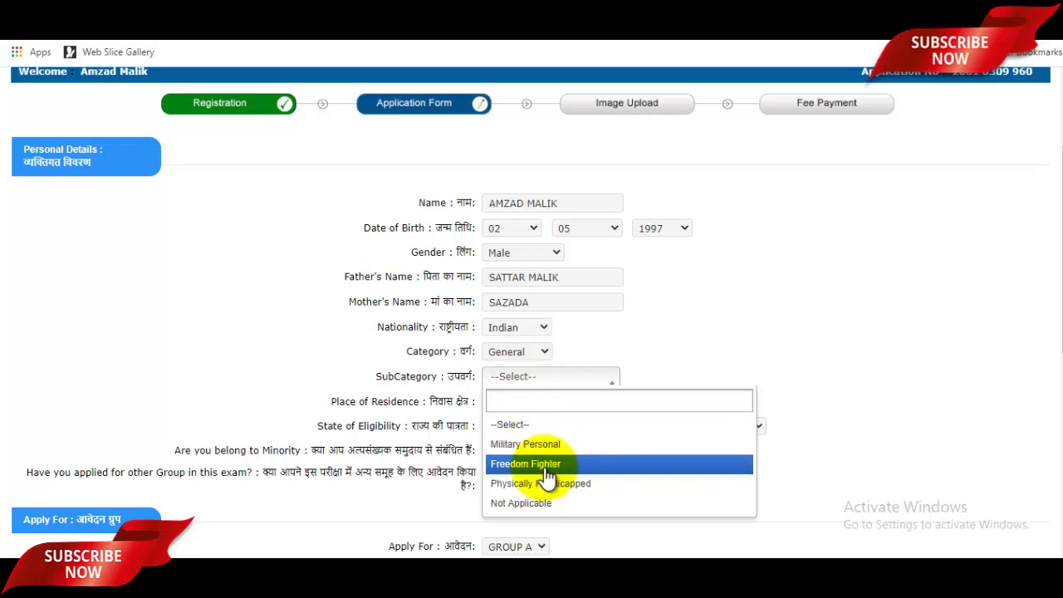
{"action": "left_click", "coordinate": [540, 504]}
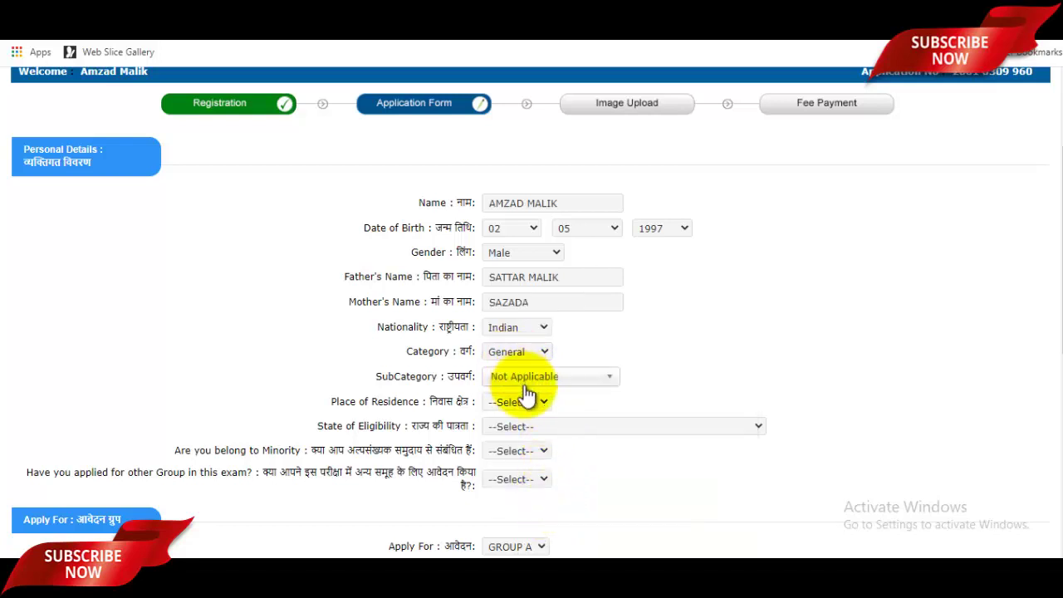
- Set residence to Urban, eligibility to Domicile of U.P., and answer No to minority and other-group questions
{"action": "left_click", "coordinate": [521, 404]}
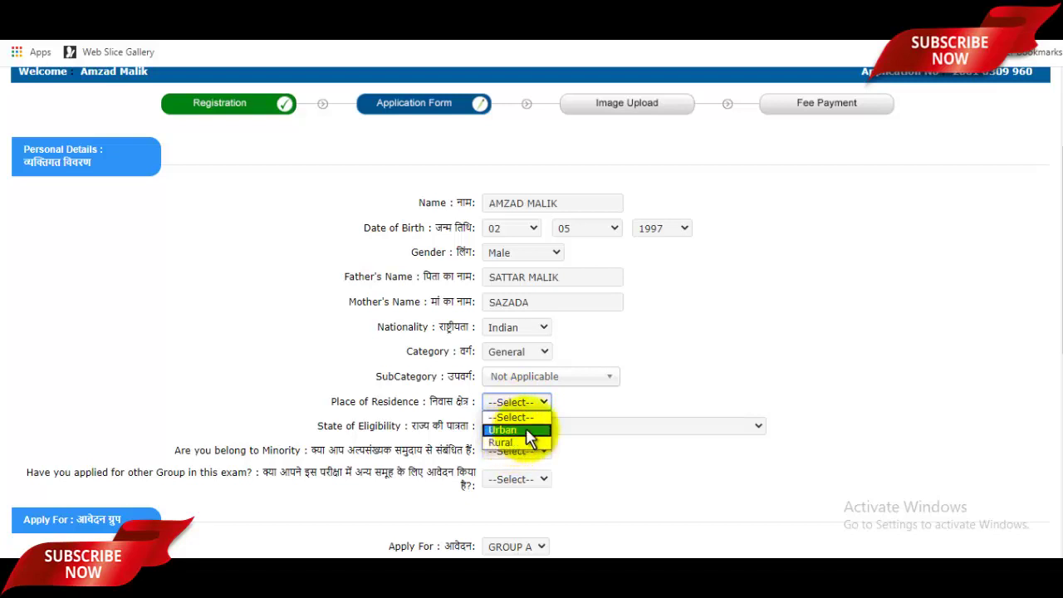
{"action": "left_click", "coordinate": [523, 430]}
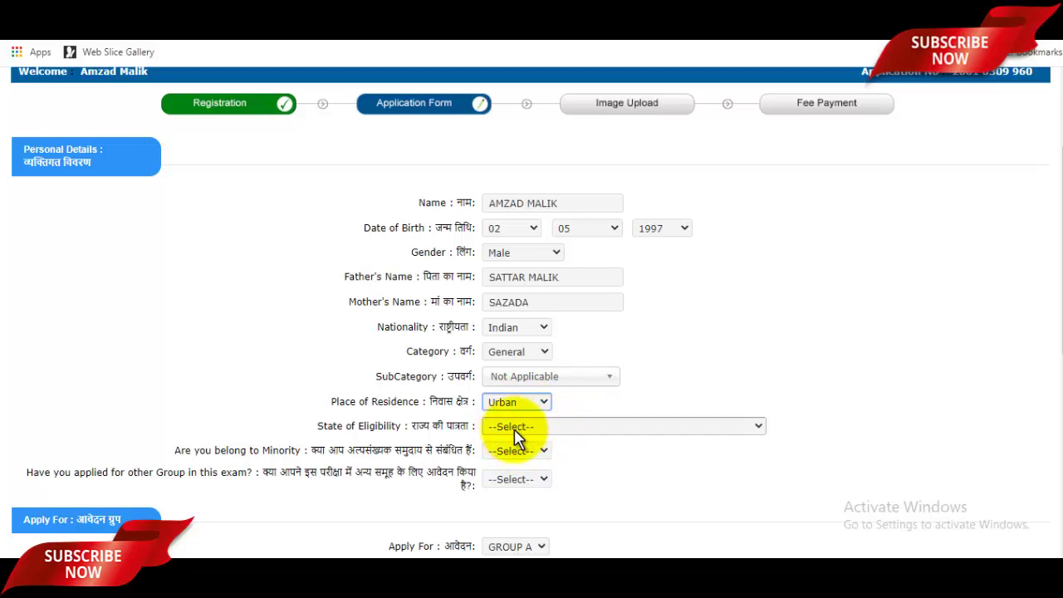
{"action": "left_click", "coordinate": [535, 434]}
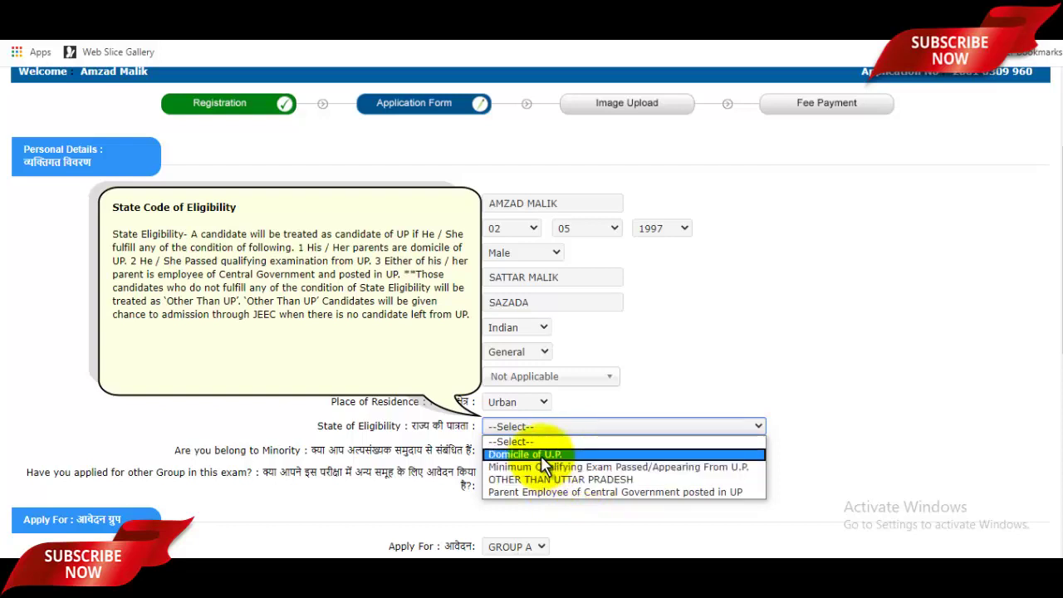
{"action": "left_click", "coordinate": [545, 456]}
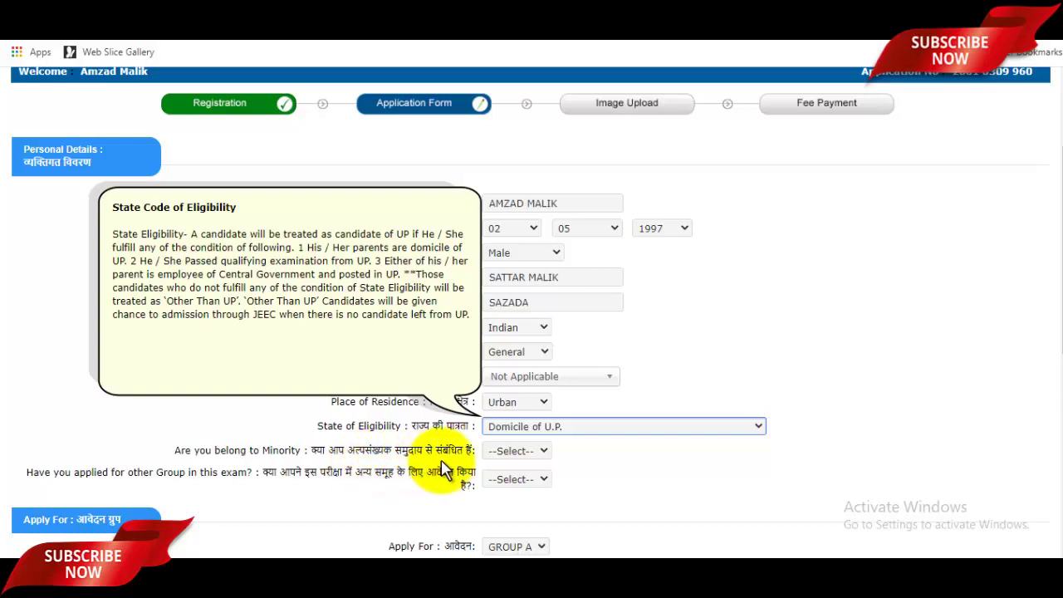
{"action": "left_click", "coordinate": [532, 454]}
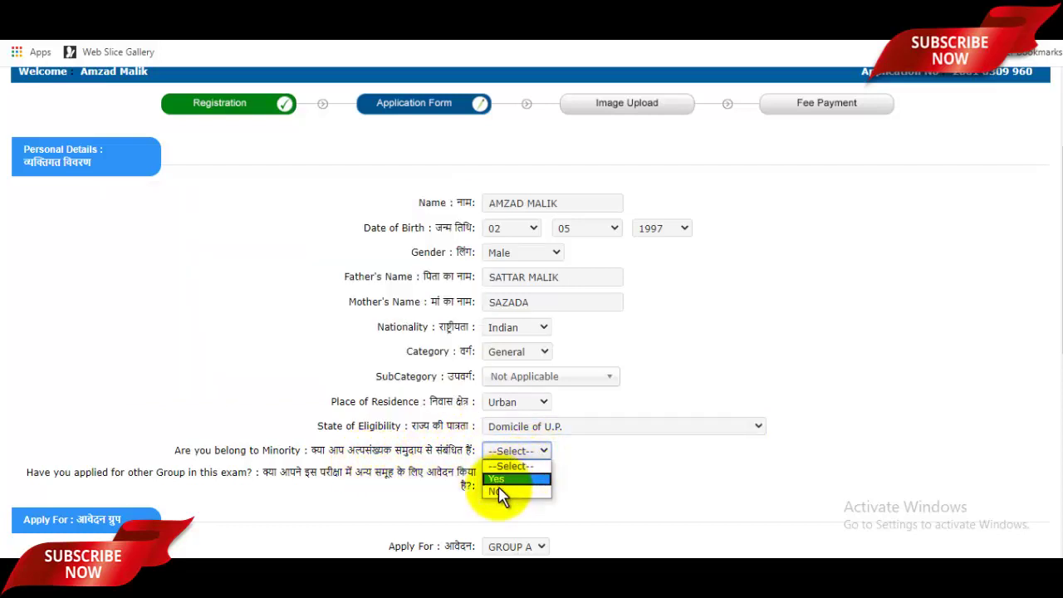
{"action": "scroll", "coordinate": [482, 457], "scroll_direction": "down", "scroll_amount": 1}
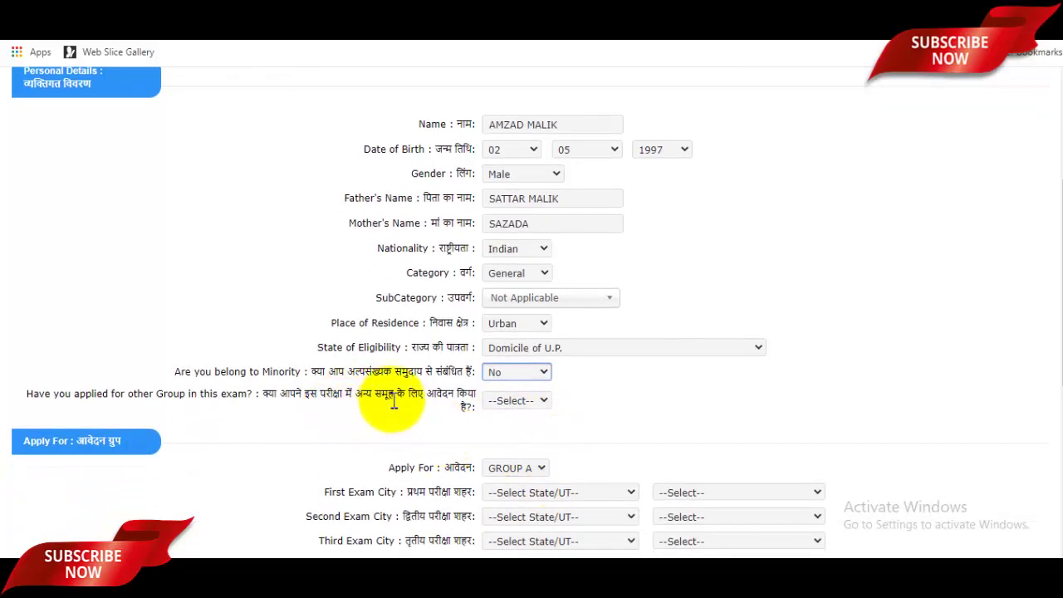
{"action": "left_click", "coordinate": [528, 417]}
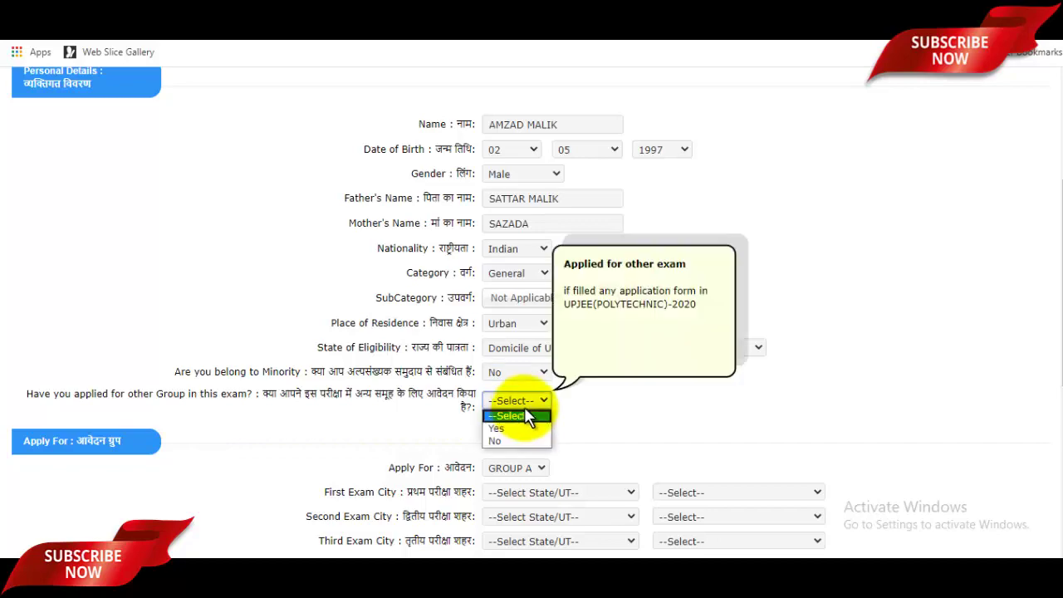
{"action": "left_click", "coordinate": [501, 437]}
{"action": "scroll", "coordinate": [582, 390], "scroll_direction": "down", "scroll_amount": 2}
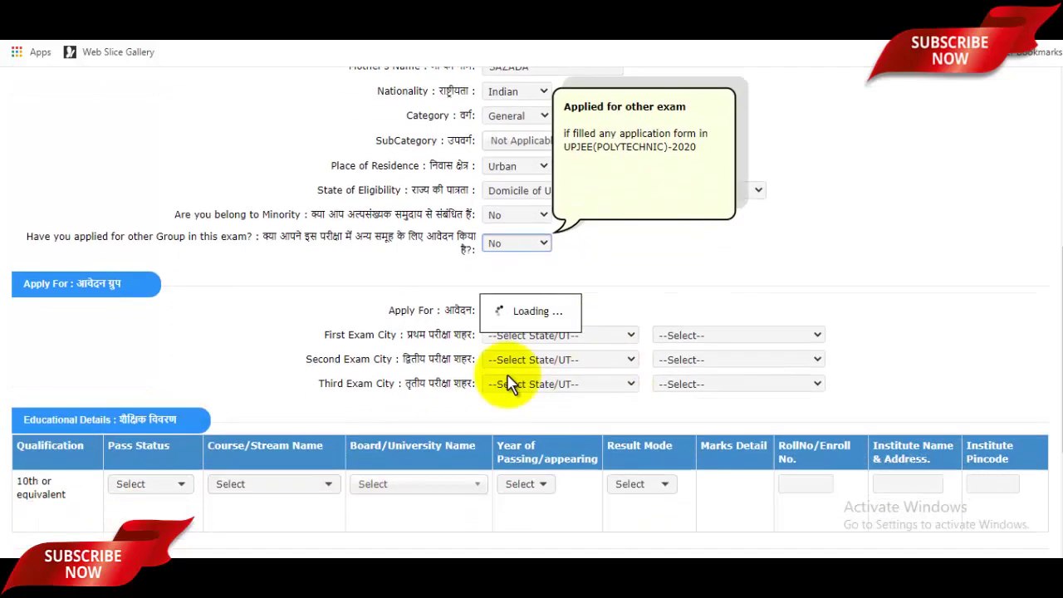
{"action": "scroll", "coordinate": [541, 395], "scroll_direction": "down", "scroll_amount": 2}
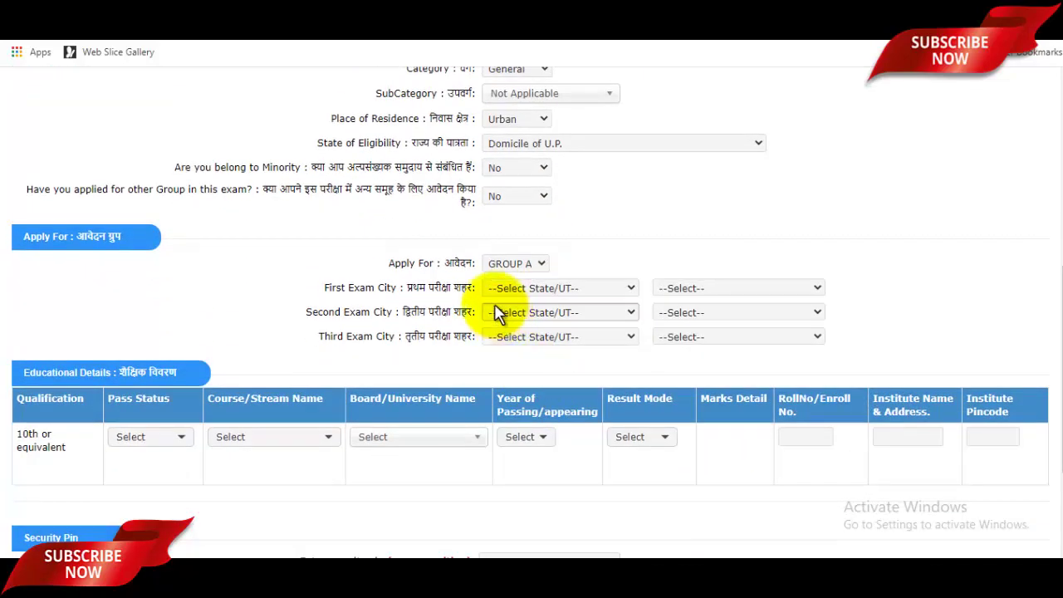
{"action": "left_click", "coordinate": [641, 264]}
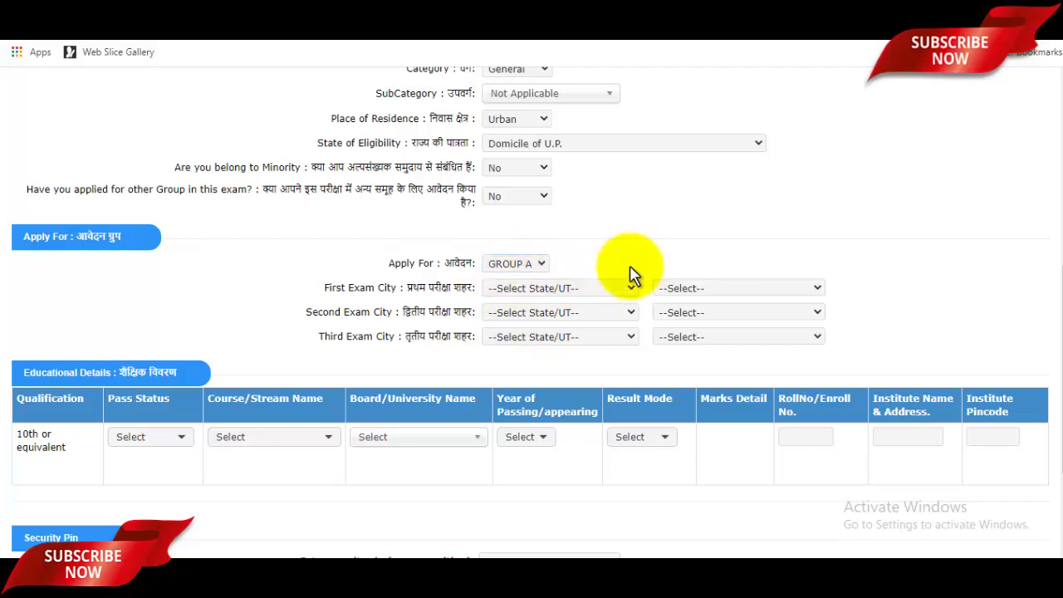
- Set the first exam city to SAHARANPUR, UTTAR PRADESH
{"action": "left_click", "coordinate": [551, 289]}
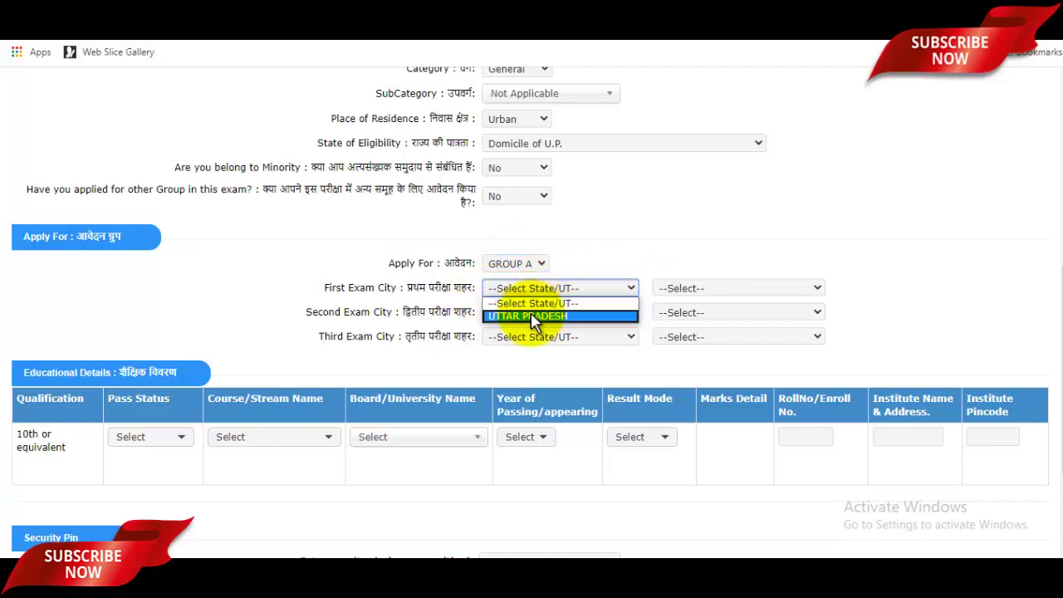
{"action": "left_click", "coordinate": [531, 314]}
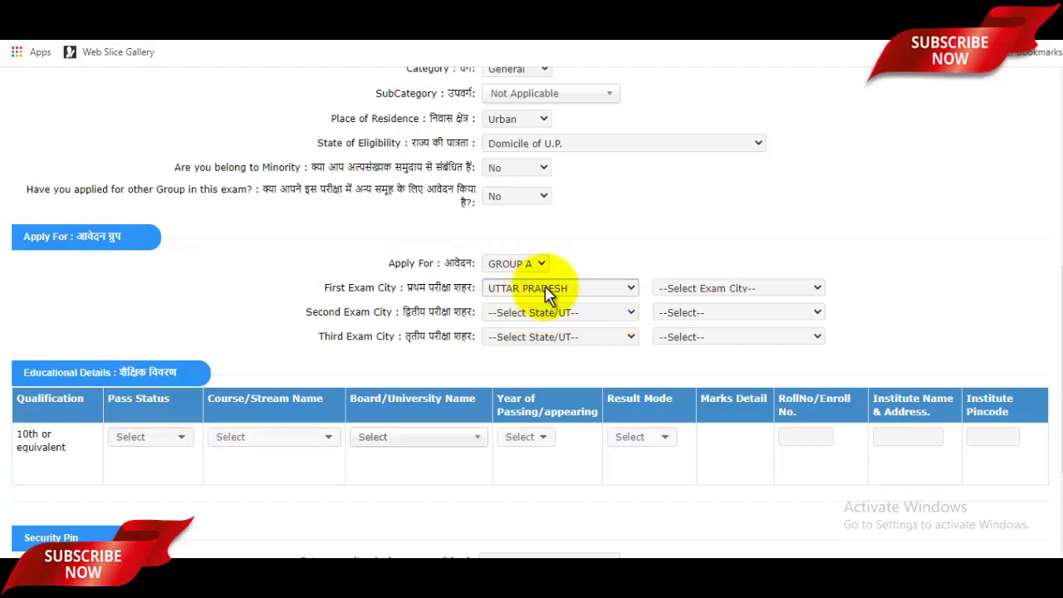
{"action": "left_click", "coordinate": [729, 290]}
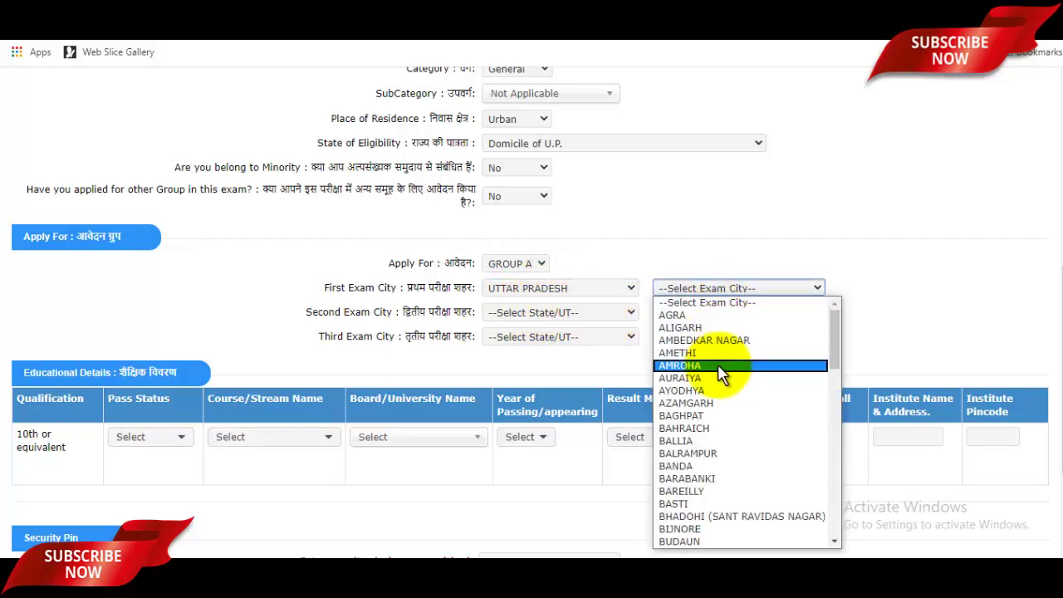
{"action": "scroll", "coordinate": [718, 366], "scroll_direction": "down", "scroll_amount": 10}
{"action": "key", "text": "s"}
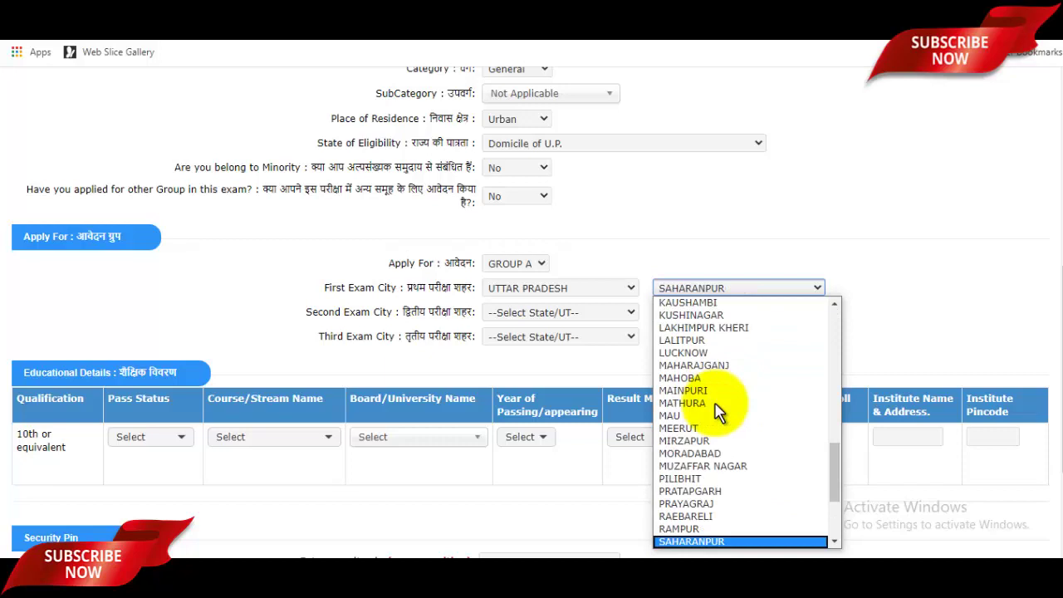
{"action": "left_click", "coordinate": [704, 532]}
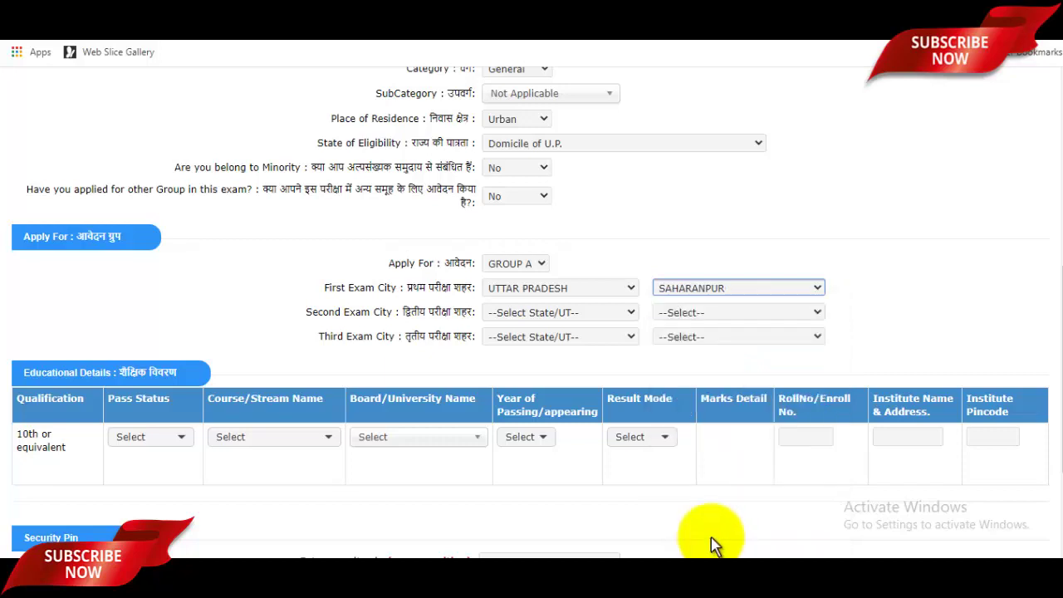
- Set the second and third exam cities to AZAMGARH and MEERUT, both in UTTAR PRADESH
{"action": "left_click", "coordinate": [538, 315]}
{"action": "left_click", "coordinate": [539, 342]}
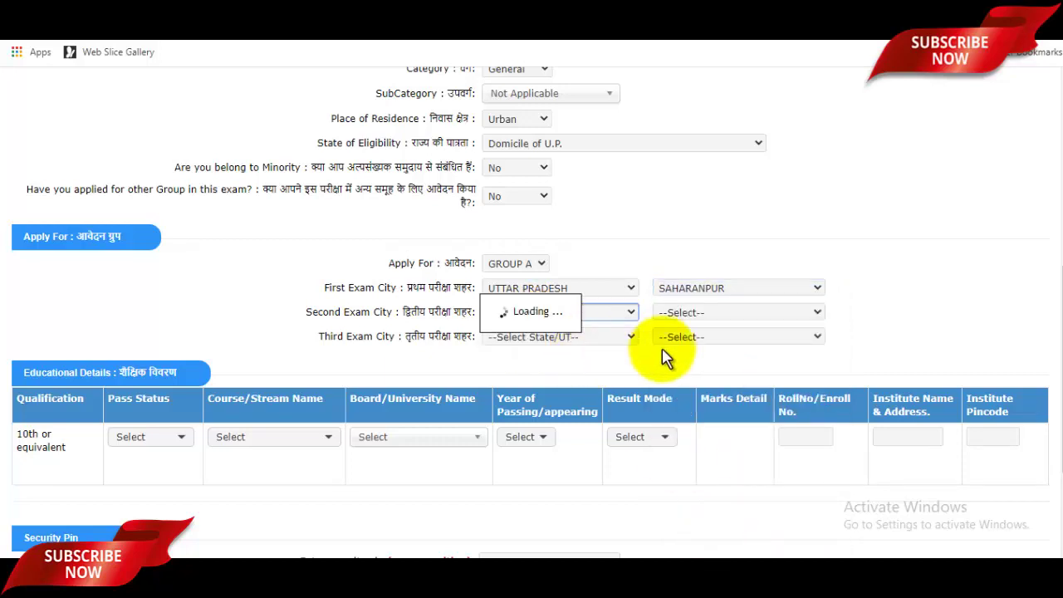
{"action": "left_click", "coordinate": [698, 313]}
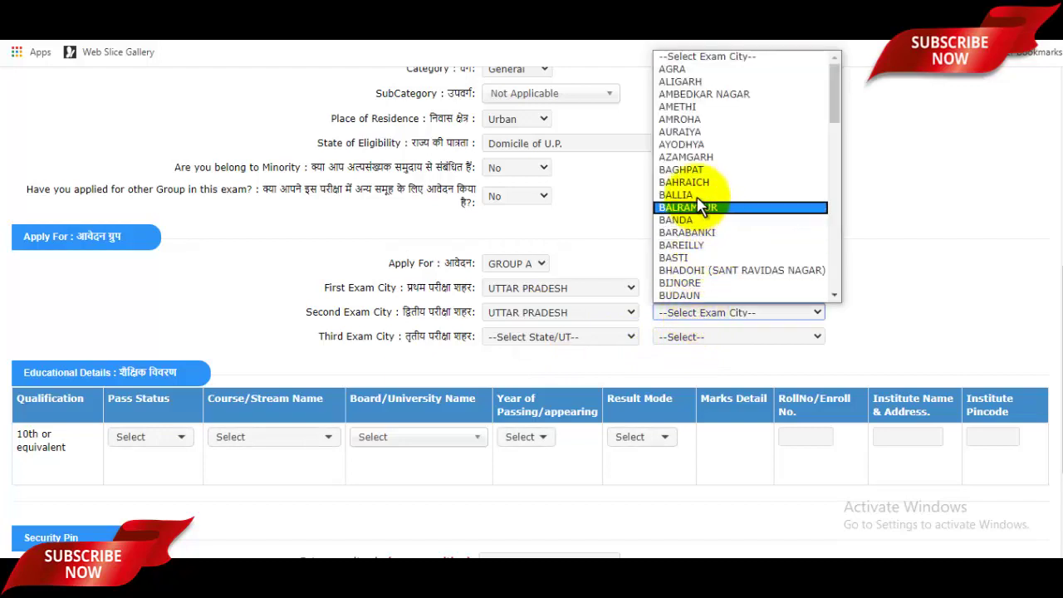
{"action": "left_click", "coordinate": [700, 189]}
{"action": "left_click", "coordinate": [555, 335]}
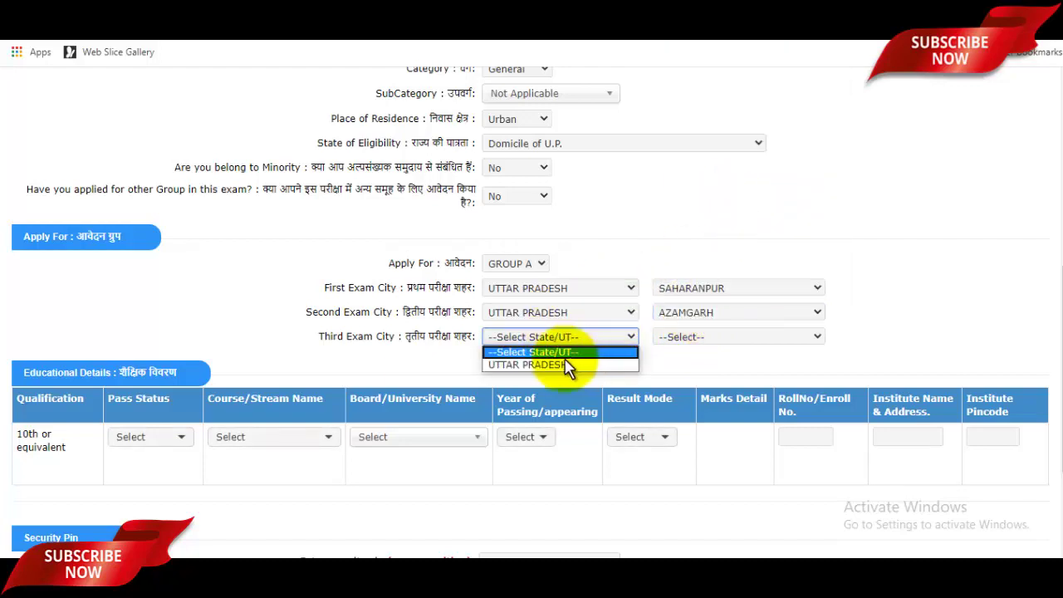
{"action": "left_click", "coordinate": [611, 366]}
{"action": "left_click", "coordinate": [731, 337]}
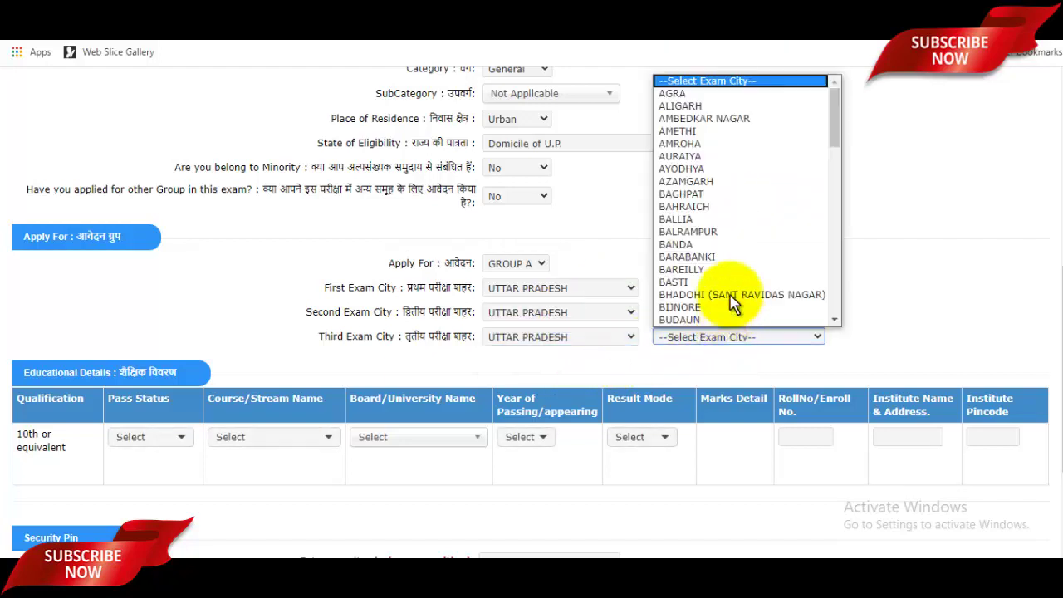
{"action": "scroll", "coordinate": [736, 280], "scroll_direction": "down", "scroll_amount": 1}
{"action": "scroll", "coordinate": [736, 269], "scroll_direction": "down", "scroll_amount": 12}
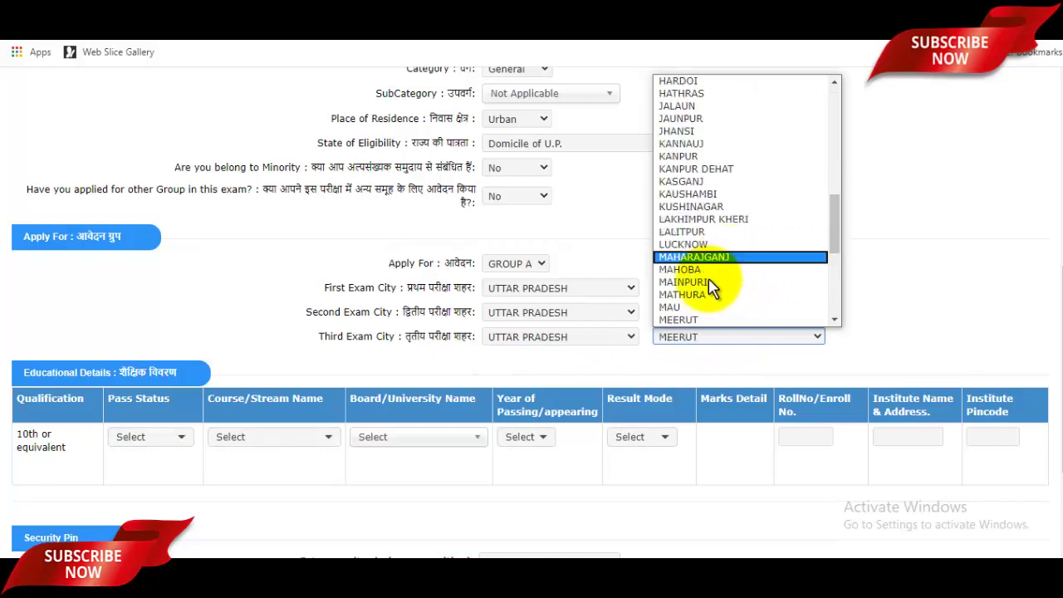
{"action": "left_click", "coordinate": [689, 316]}
{"action": "scroll", "coordinate": [723, 341], "scroll_direction": "down", "scroll_amount": 2}
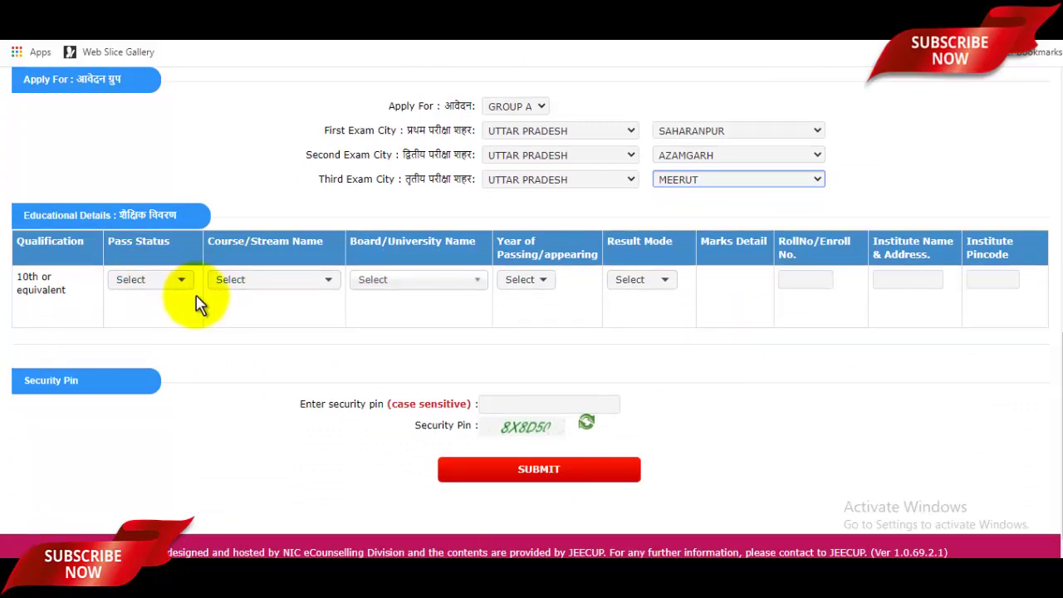
- Mark the 10th qualification as Passed with 10th as the course/stream
{"action": "left_click", "coordinate": [154, 283]}
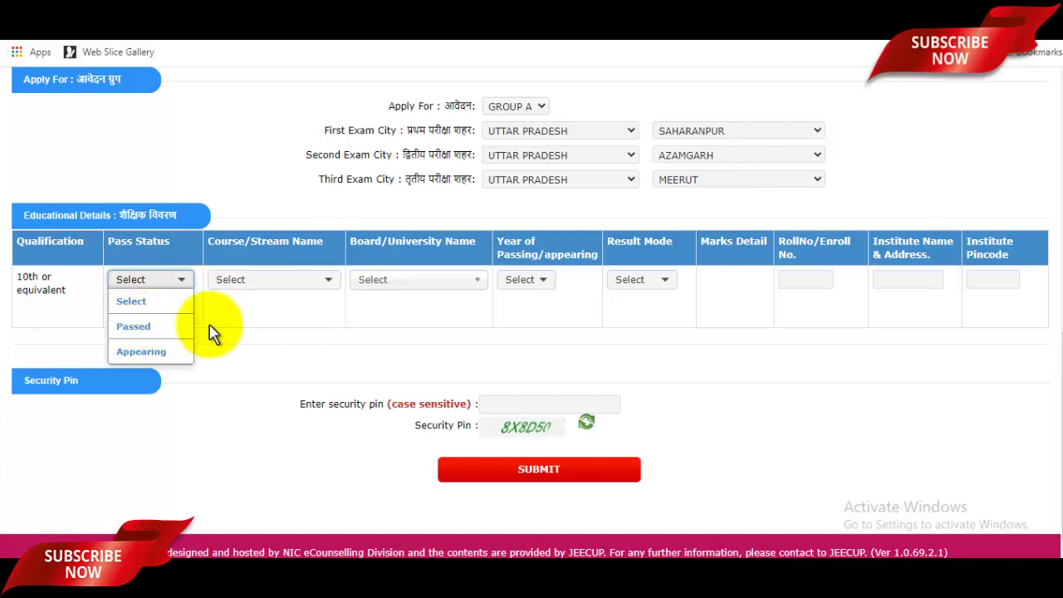
{"action": "left_click", "coordinate": [147, 331]}
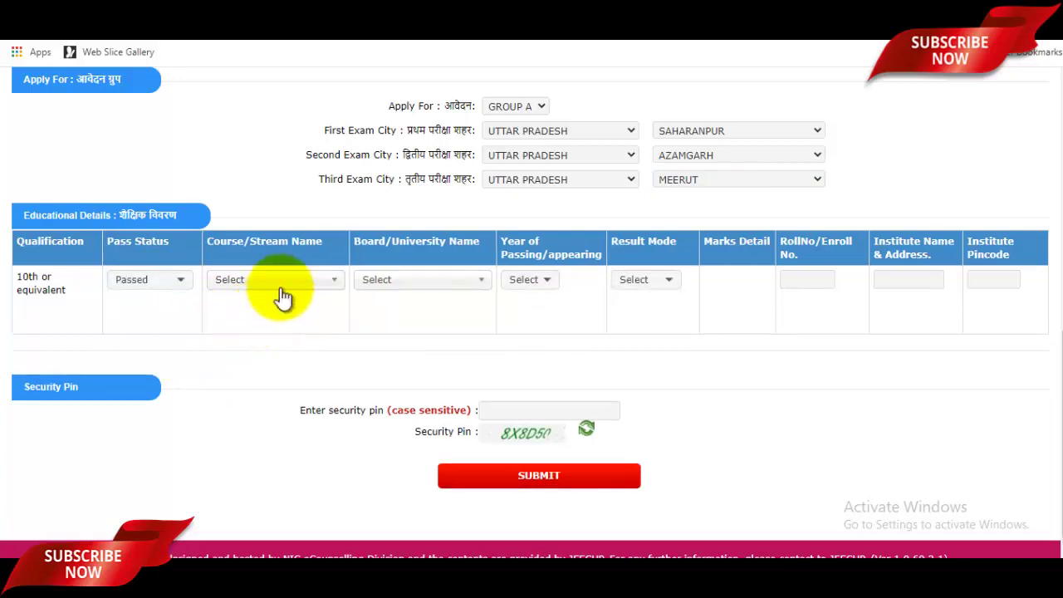
{"action": "left_click", "coordinate": [281, 295]}
{"action": "left_click", "coordinate": [252, 348]}
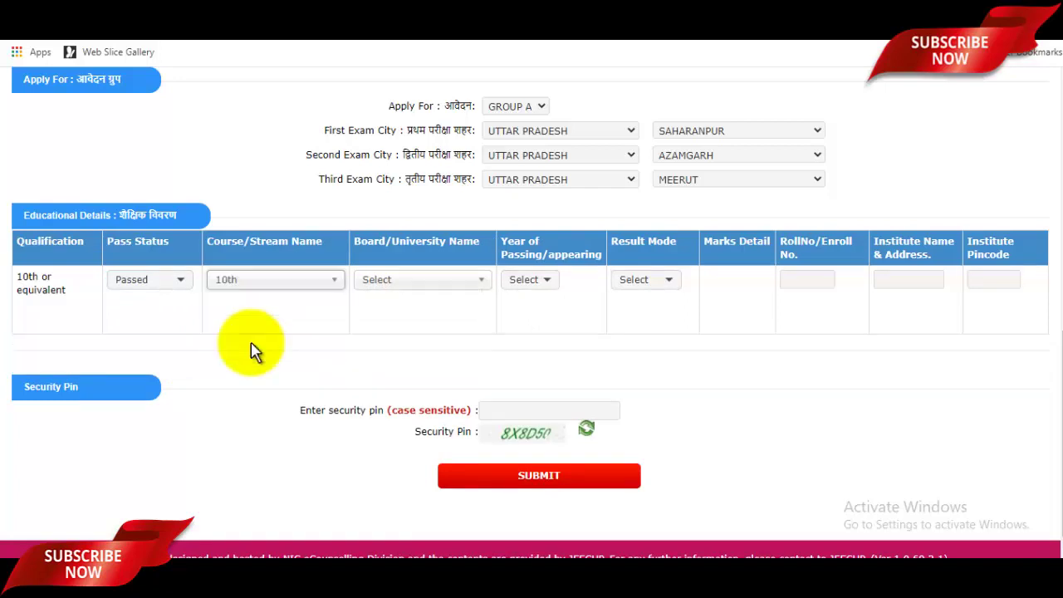
- Choose the Gujarat Secondary & Higher Secondary Education Board, passing year 2017, and Percentage result mode
{"action": "left_click", "coordinate": [426, 287]}
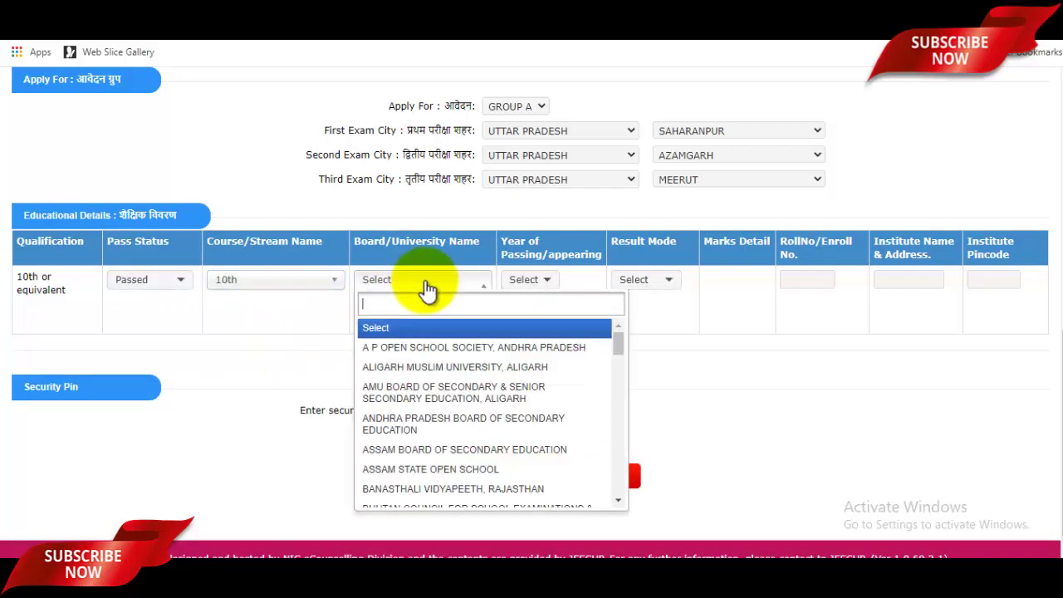
{"action": "type", "text": "u"}
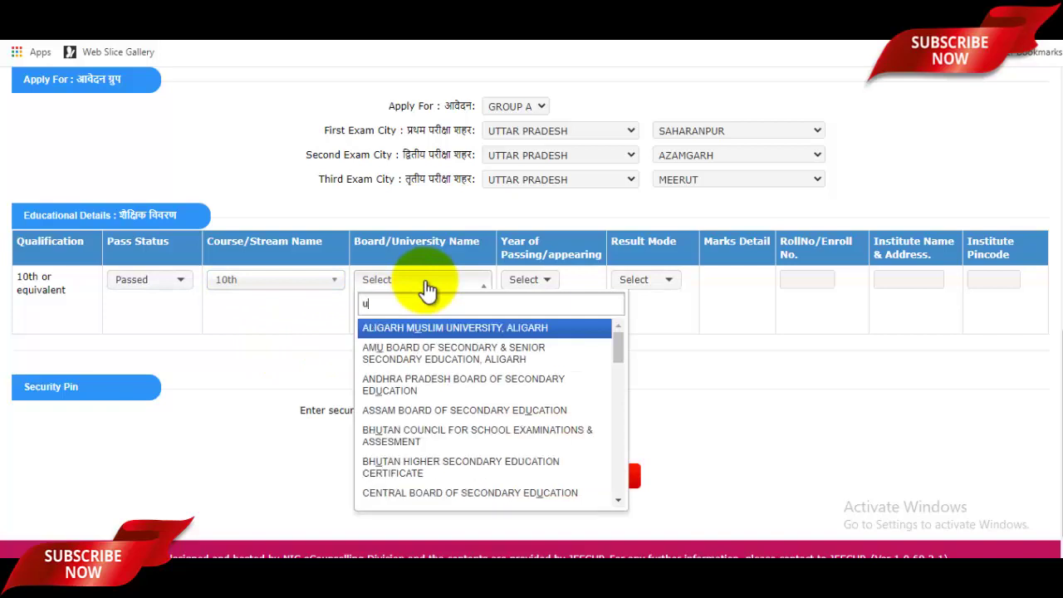
{"action": "type", "text": "t"}
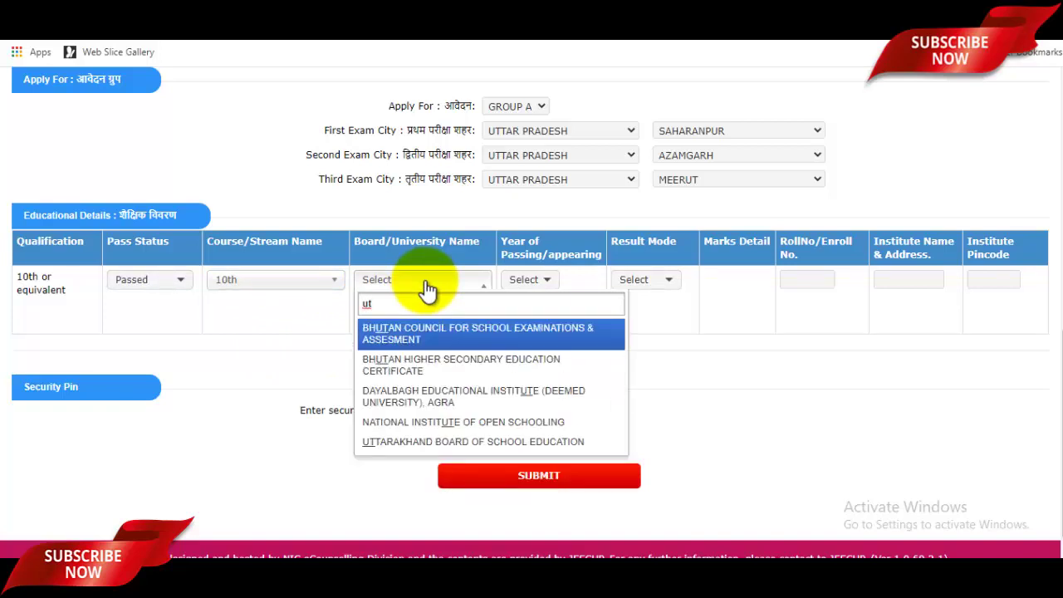
{"action": "type", "text": "a"}
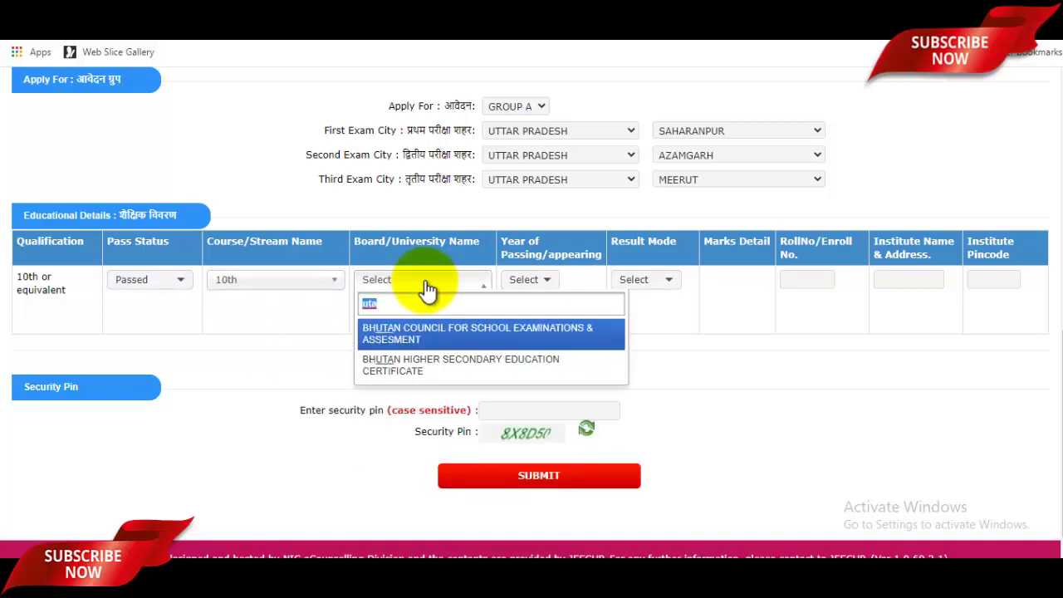
{"action": "type", "text": "board"}
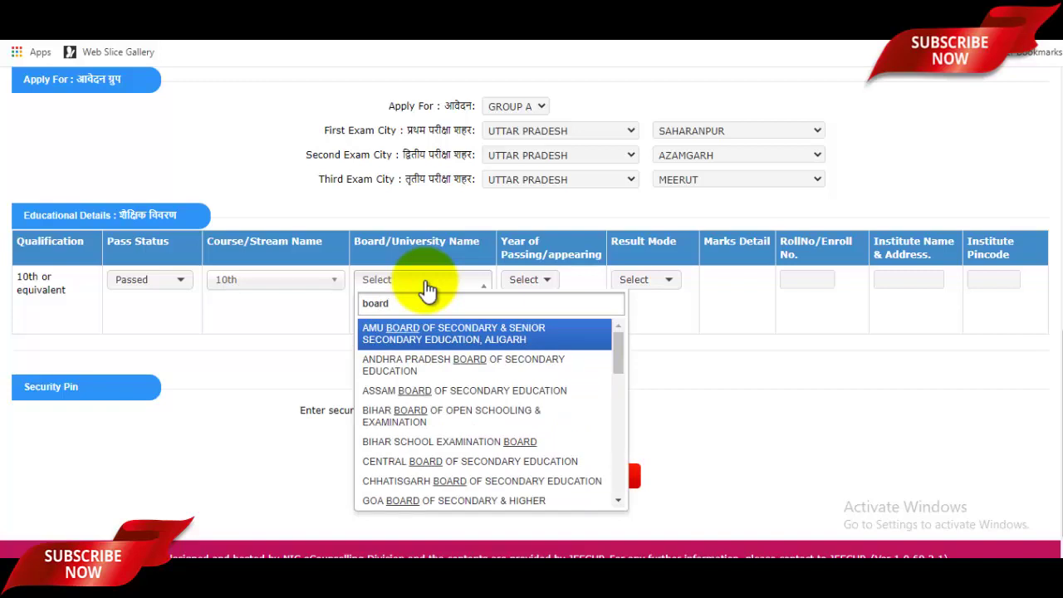
{"action": "scroll", "coordinate": [430, 394], "scroll_direction": "down", "scroll_amount": 2}
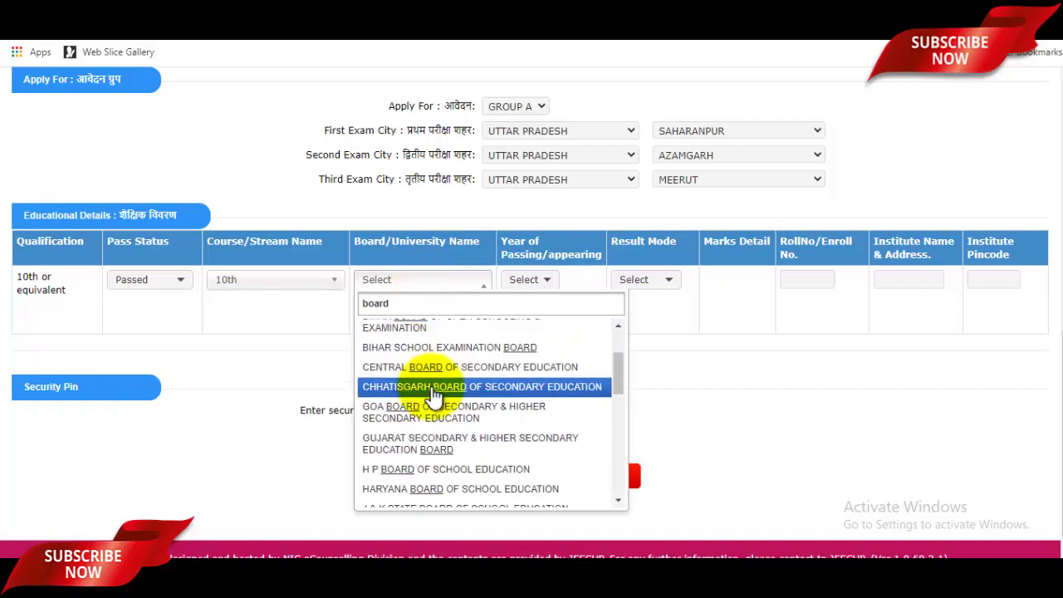
{"action": "left_click", "coordinate": [460, 449]}
{"action": "left_click", "coordinate": [541, 283]}
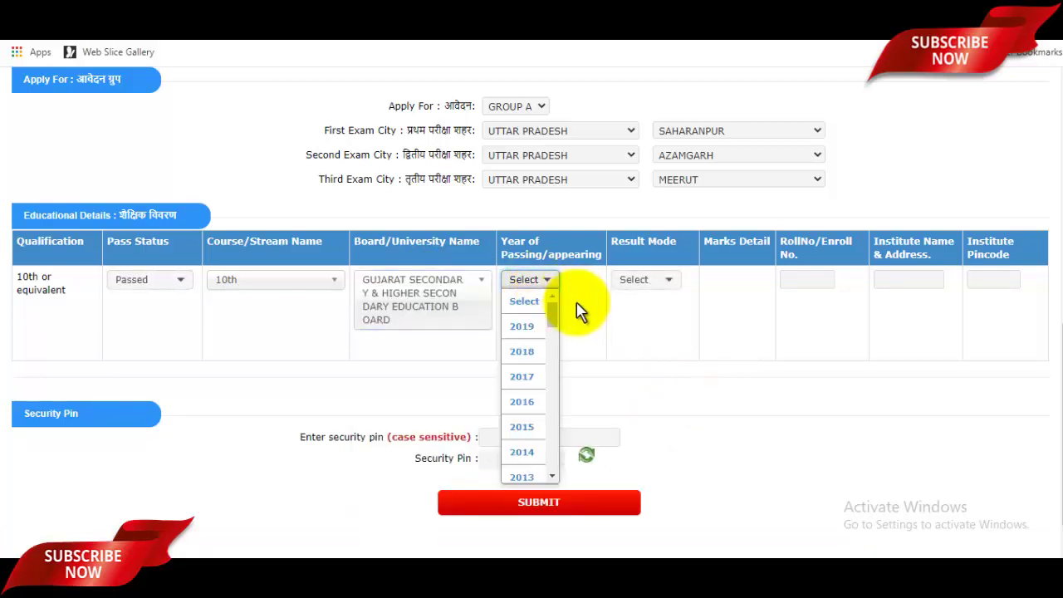
{"action": "left_click", "coordinate": [527, 378]}
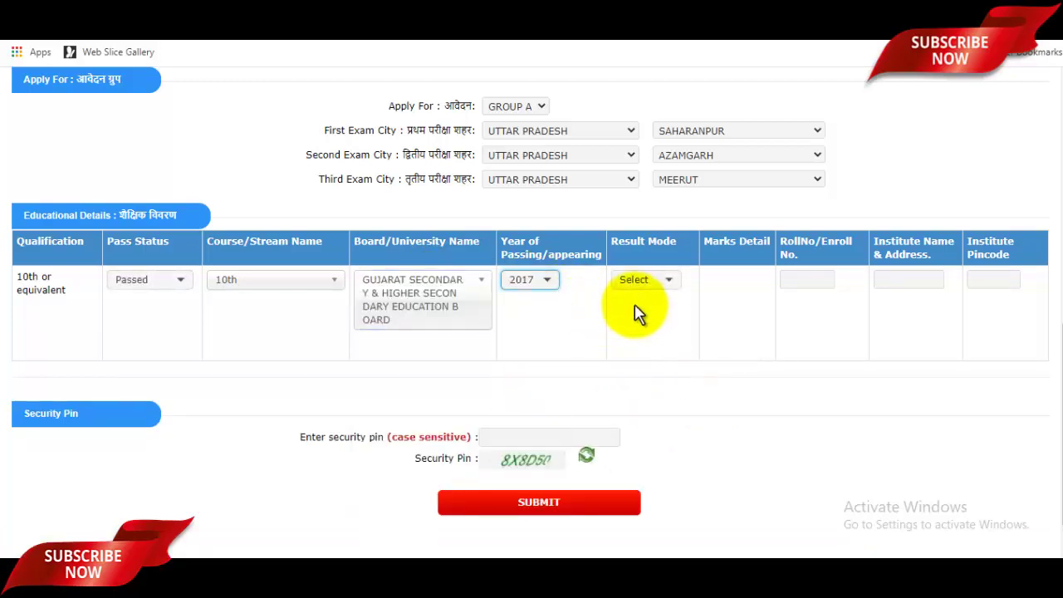
{"action": "left_click", "coordinate": [635, 280]}
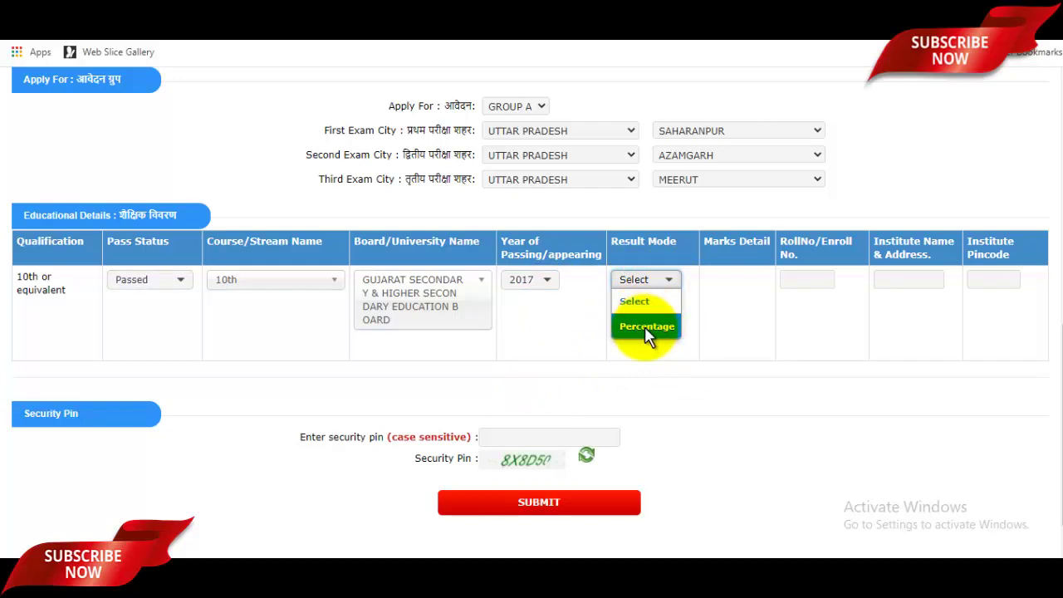
{"action": "left_click", "coordinate": [645, 326]}
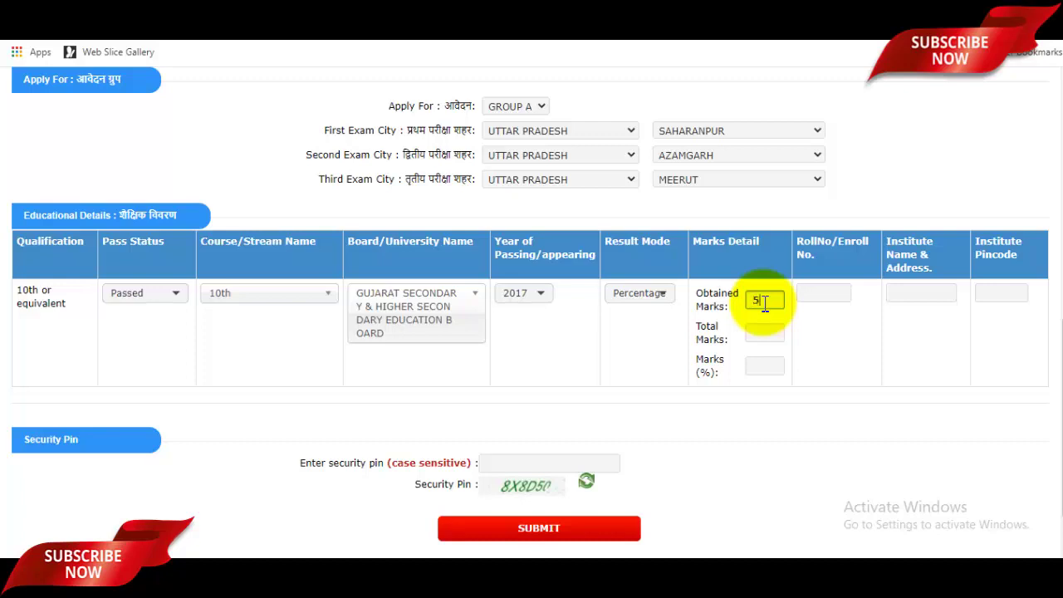
- Enter 580 obtained and 600 total marks, plus the roll number, institute name and address, and pincode
{"action": "left_click", "coordinate": [785, 335]}
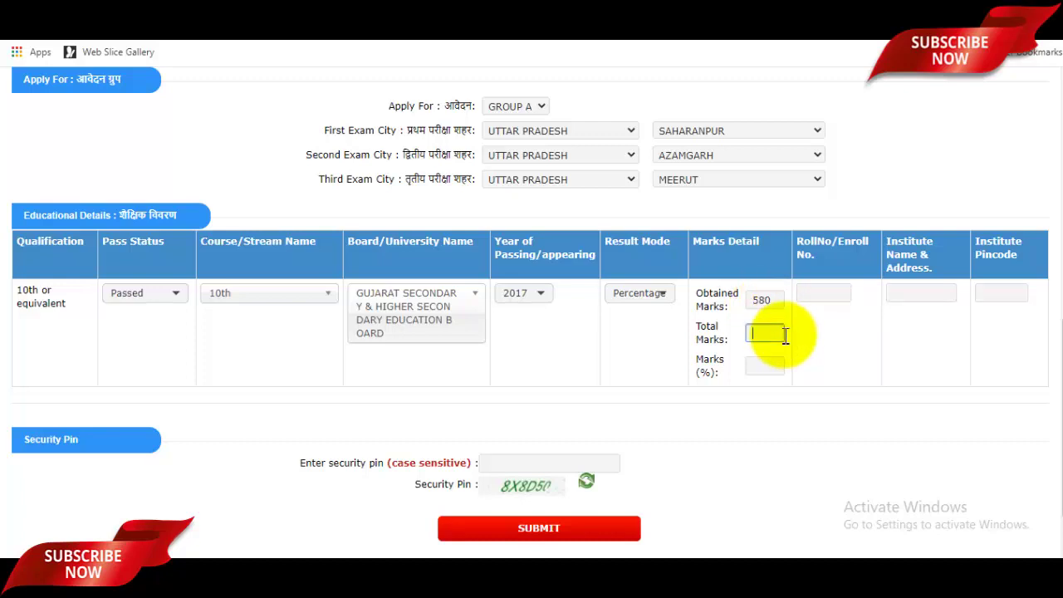
{"action": "left_click", "coordinate": [834, 294]}
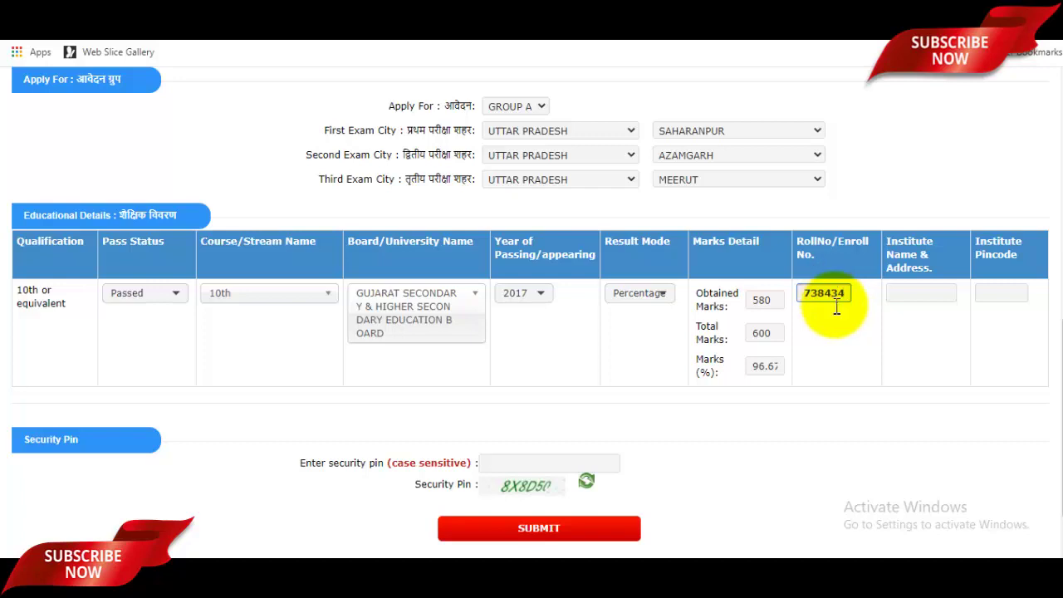
{"action": "left_click", "coordinate": [928, 295]}
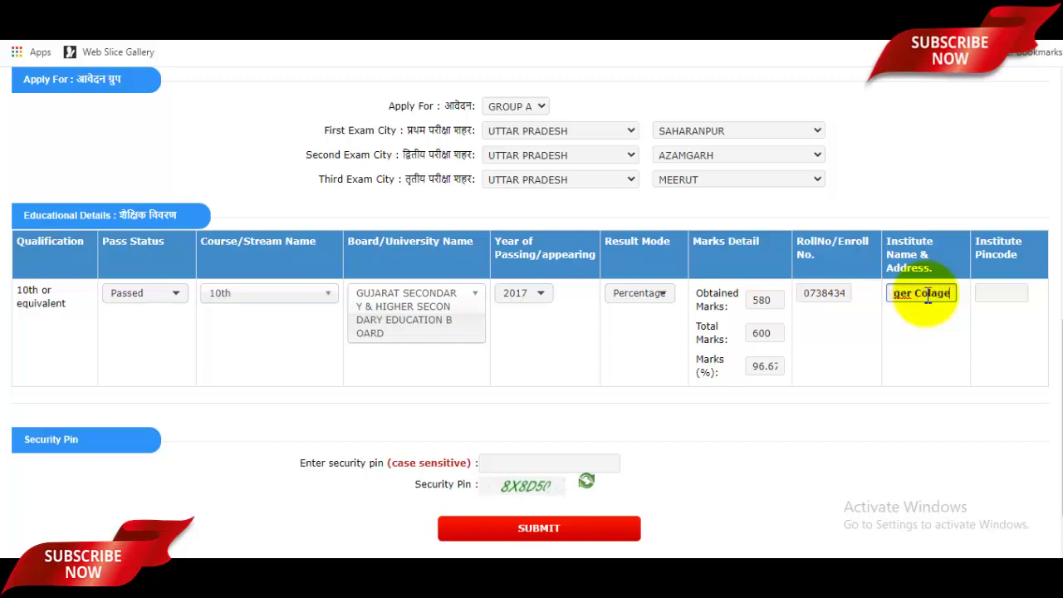
{"action": "left_click", "coordinate": [1011, 295]}
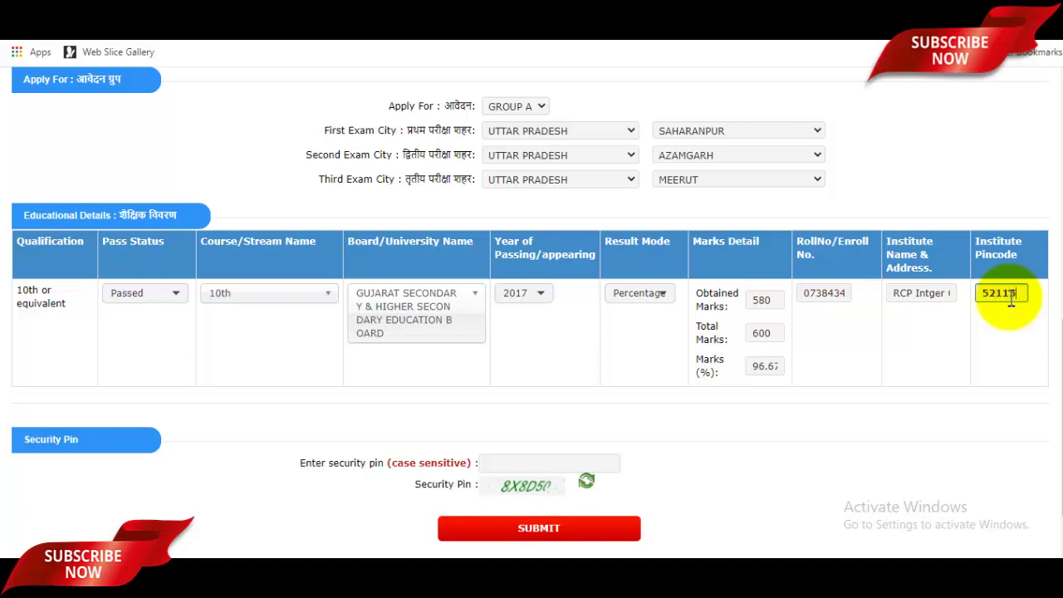
{"action": "scroll", "coordinate": [1007, 301], "scroll_direction": "down", "scroll_amount": 2}
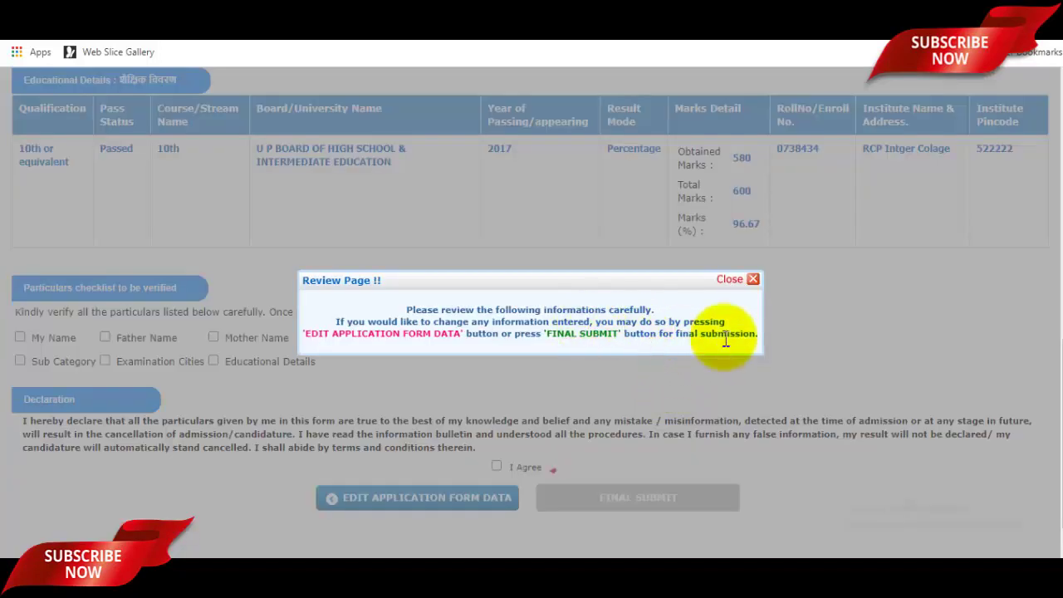
- Close the review notice and tick all nine particulars, from My Name to Sub Category, as verified
{"action": "left_click", "coordinate": [753, 279]}
{"action": "scroll", "coordinate": [772, 307], "scroll_direction": "up", "scroll_amount": 4}
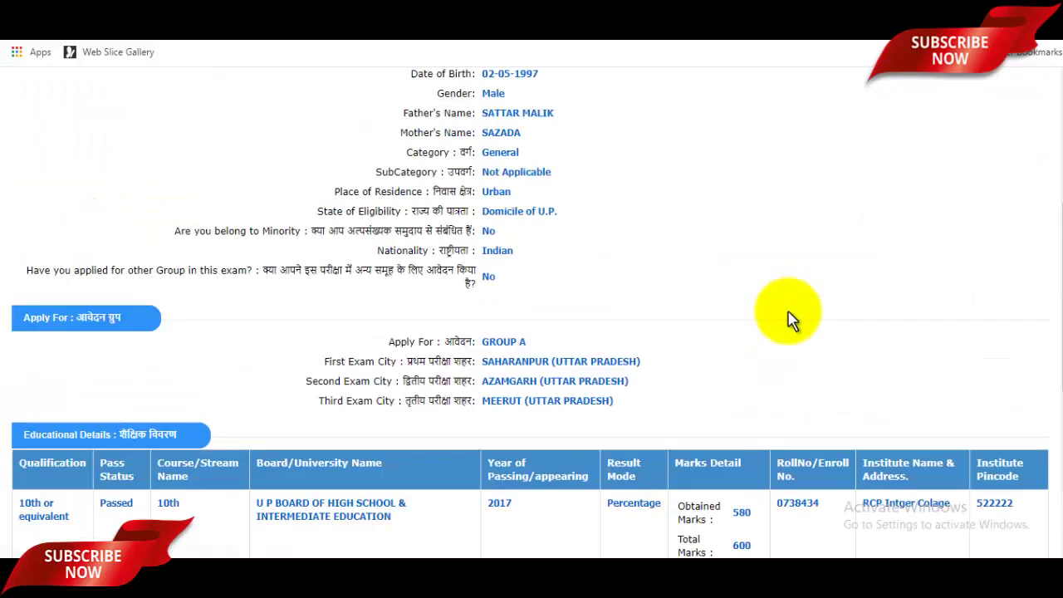
{"action": "scroll", "coordinate": [789, 320], "scroll_direction": "up", "scroll_amount": 4}
{"action": "scroll", "coordinate": [674, 290], "scroll_direction": "down", "scroll_amount": 3}
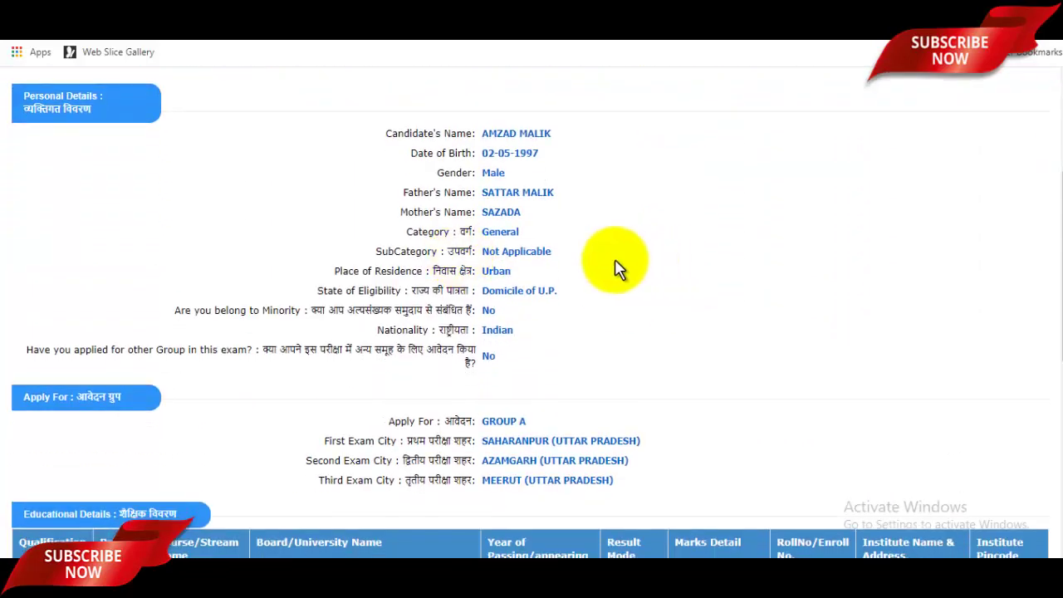
{"action": "scroll", "coordinate": [618, 270], "scroll_direction": "down", "scroll_amount": 3}
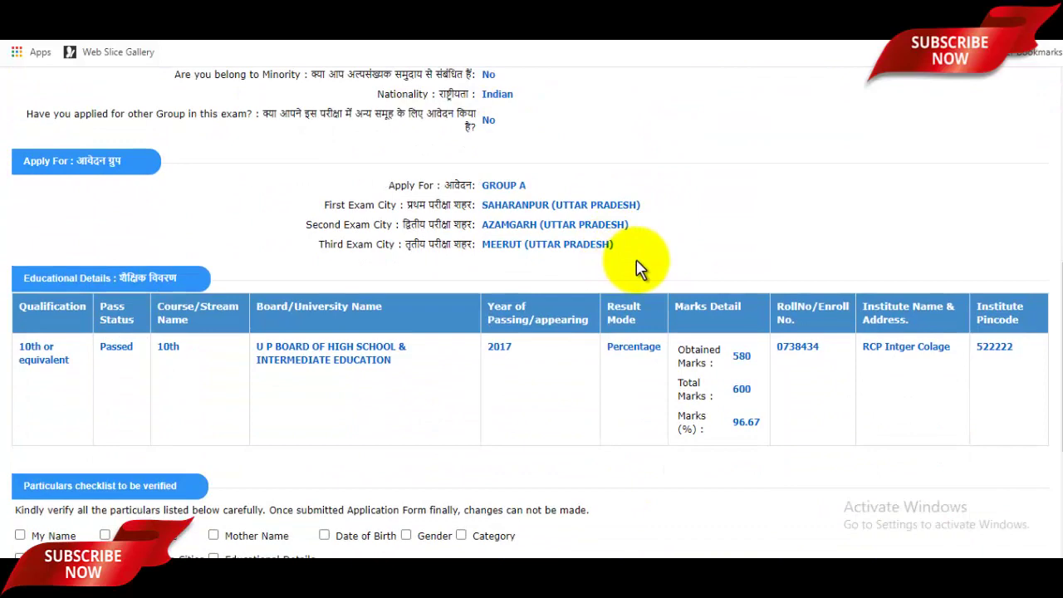
{"action": "scroll", "coordinate": [638, 267], "scroll_direction": "down", "scroll_amount": 3}
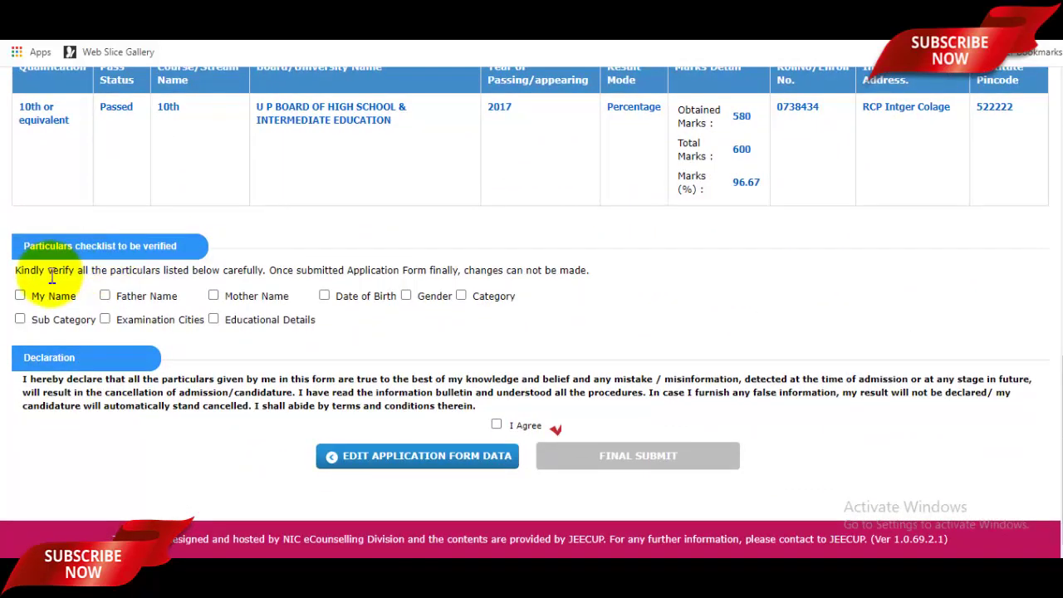
{"action": "left_click", "coordinate": [21, 295]}
{"action": "left_click", "coordinate": [106, 296]}
{"action": "left_click", "coordinate": [215, 295]}
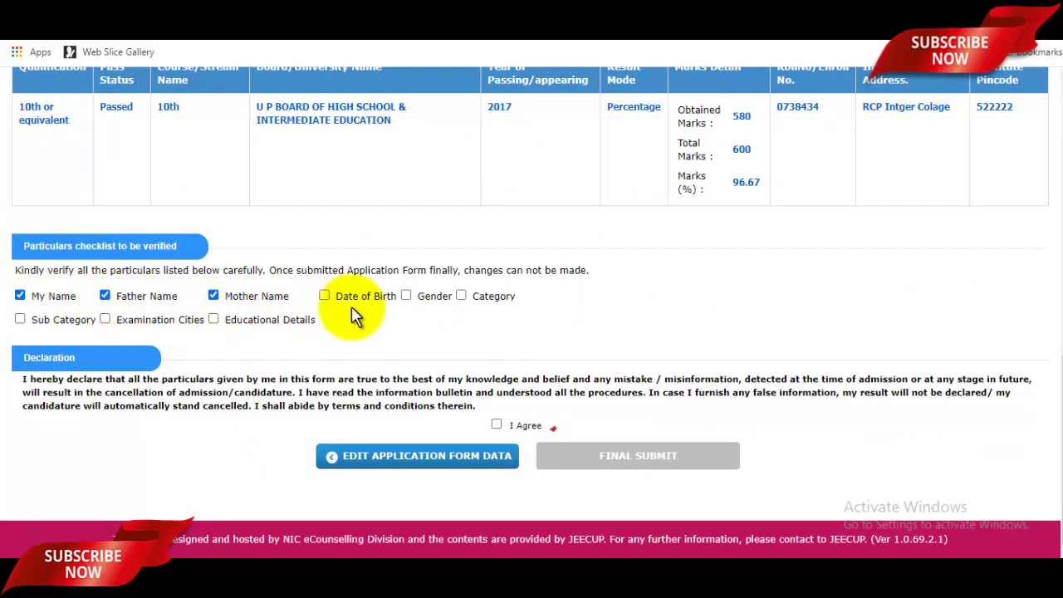
{"action": "left_click", "coordinate": [325, 297]}
{"action": "left_click", "coordinate": [407, 297]}
{"action": "left_click", "coordinate": [462, 297]}
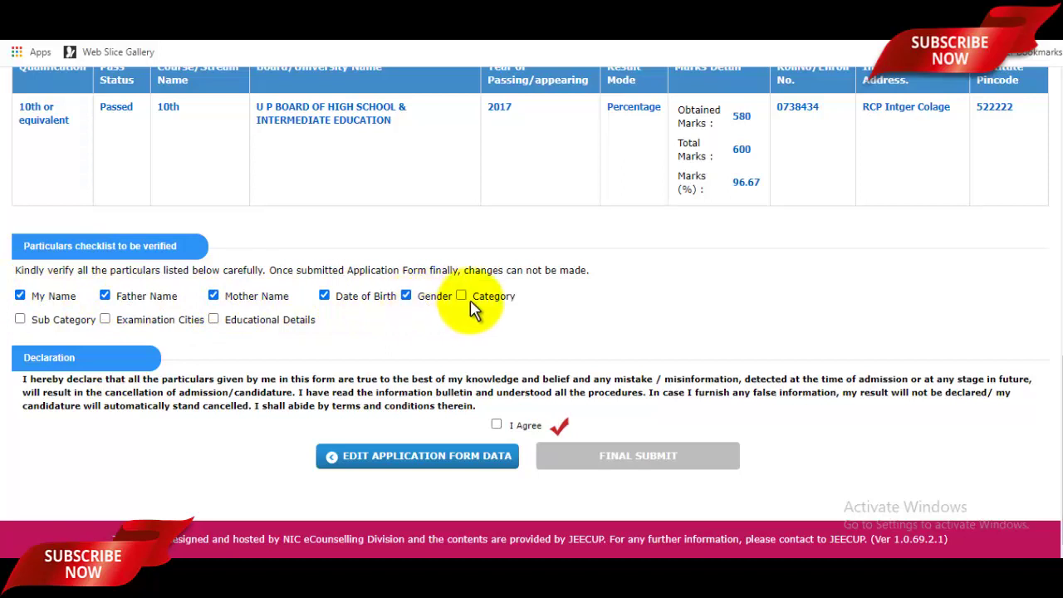
{"action": "left_click", "coordinate": [214, 319]}
{"action": "left_click", "coordinate": [105, 319]}
{"action": "left_click", "coordinate": [20, 319]}
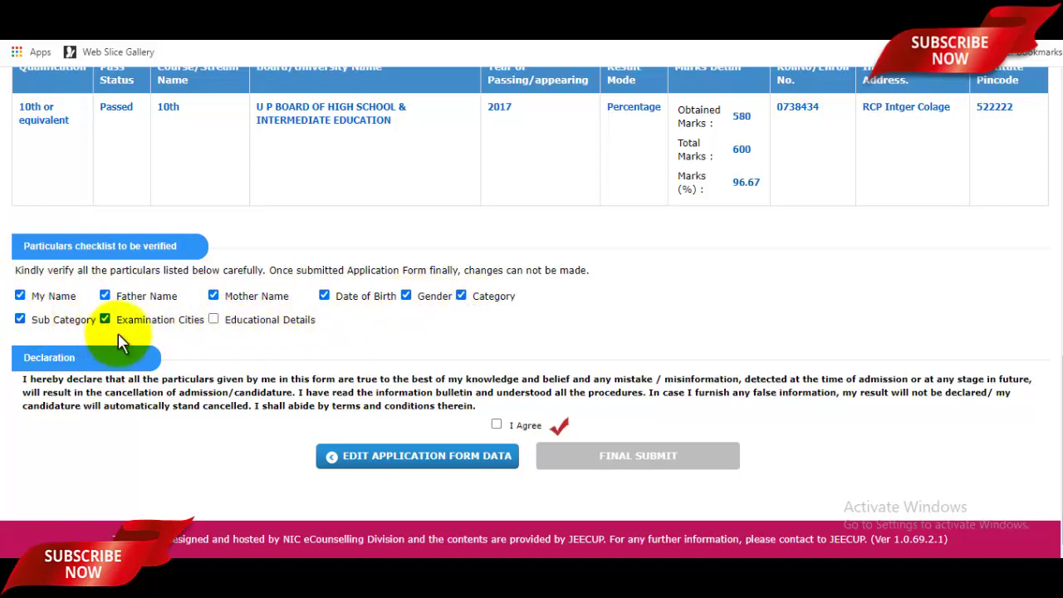
- Agree to the declaration, final-submit the application and confirm with YES
{"action": "left_click", "coordinate": [497, 424]}
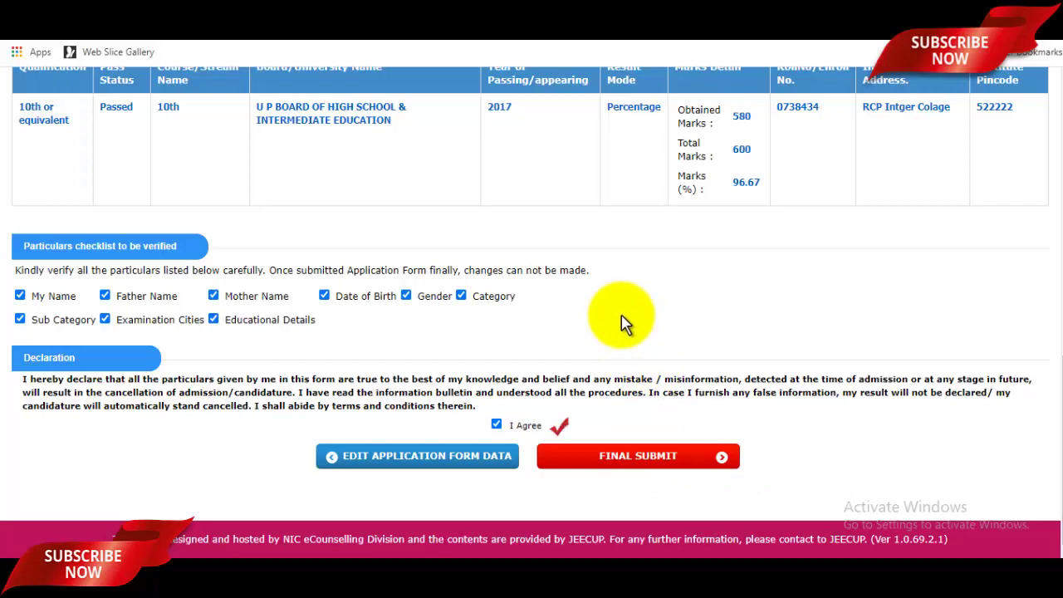
{"action": "left_click", "coordinate": [630, 476]}
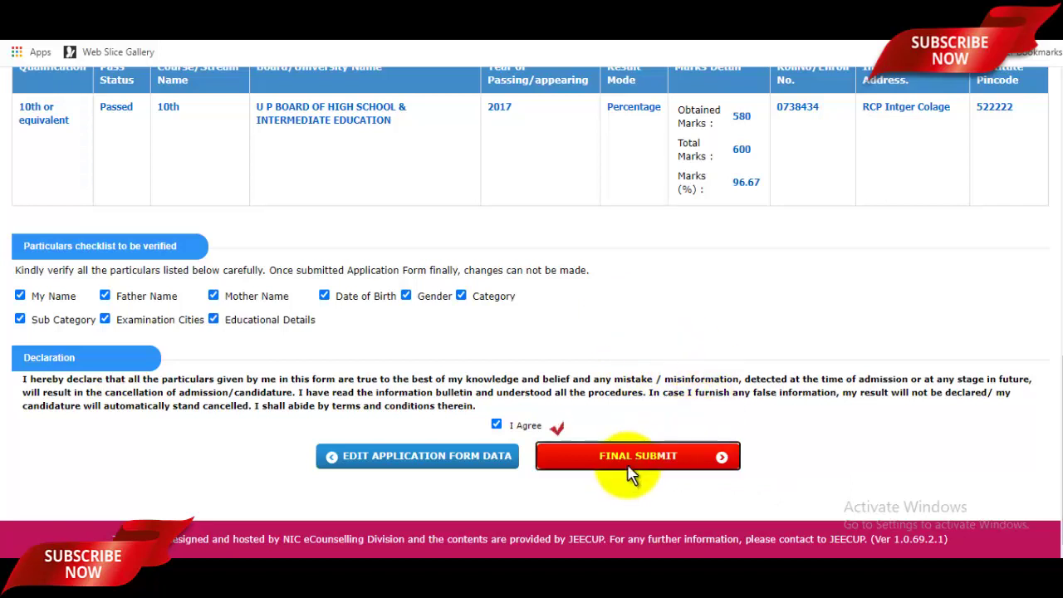
{"action": "left_click", "coordinate": [499, 341]}
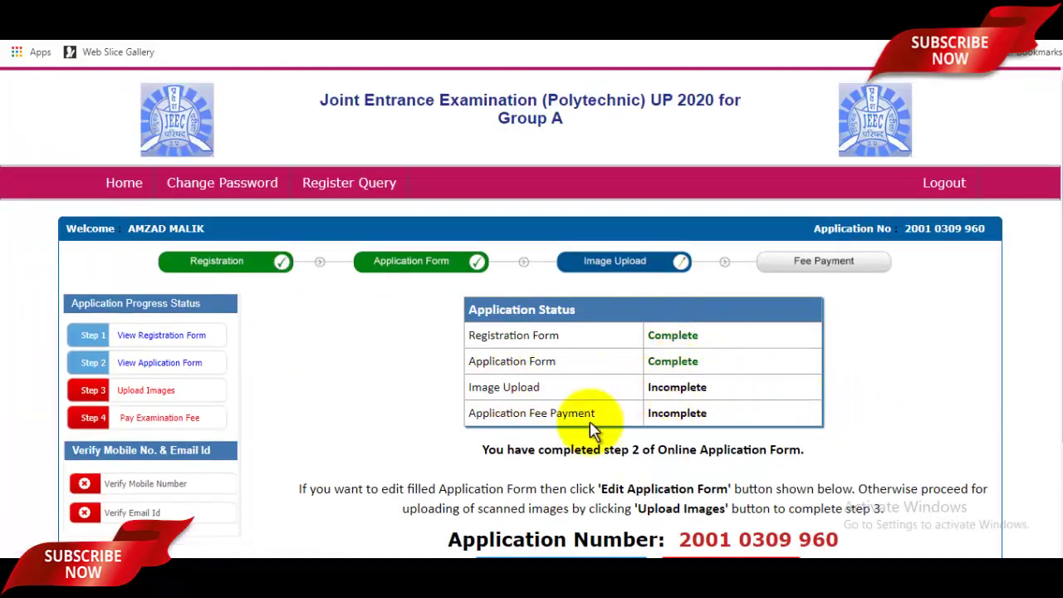
- On the image upload page, choose the candidate's JPG photo from the Pictures folder
{"action": "left_click", "coordinate": [157, 397]}
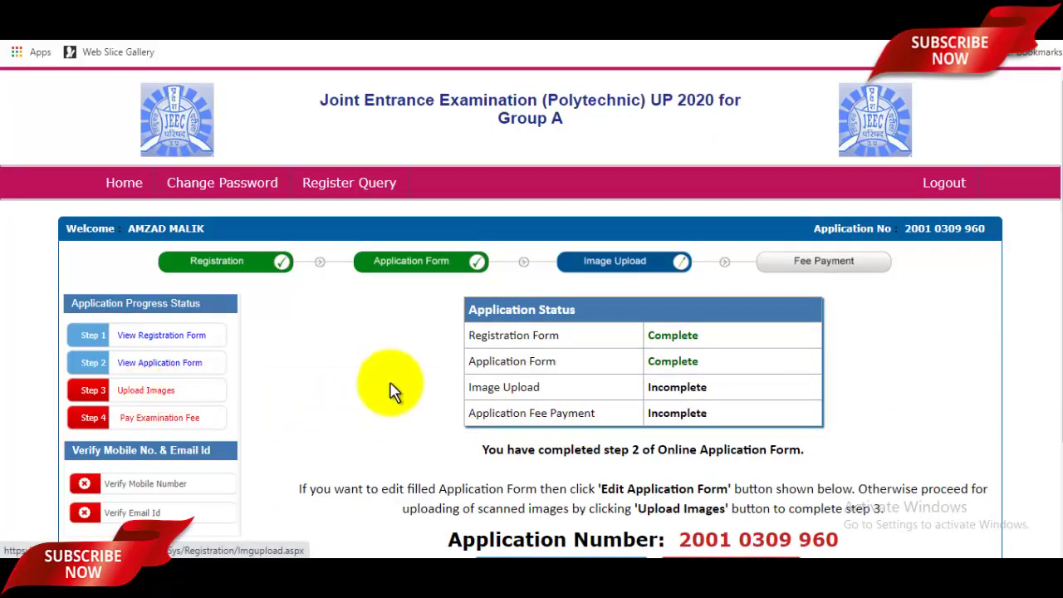
{"action": "scroll", "coordinate": [605, 364], "scroll_direction": "down", "scroll_amount": 2}
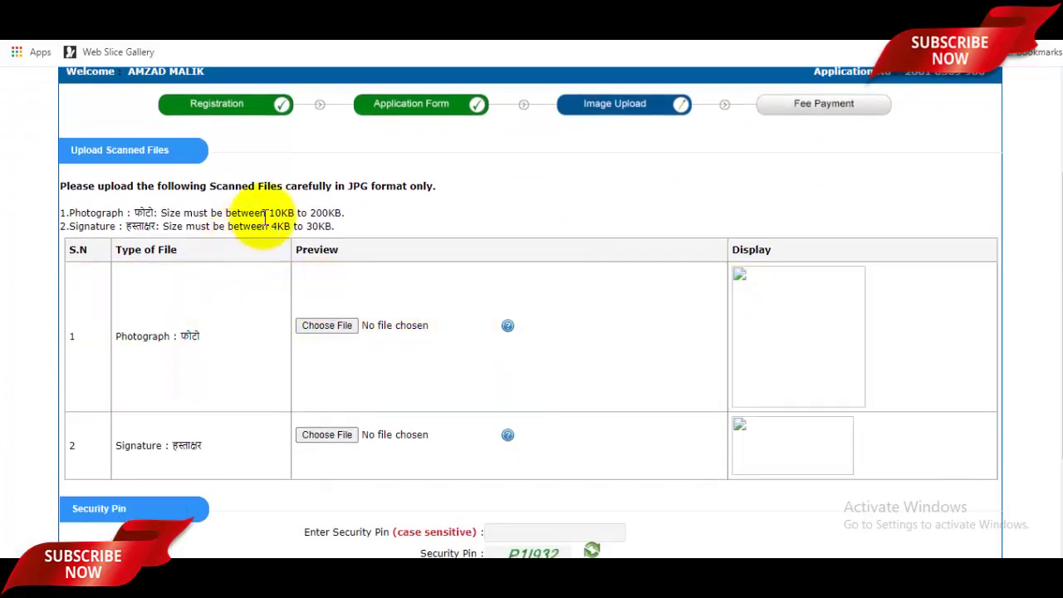
{"action": "double_click", "coordinate": [358, 186]}
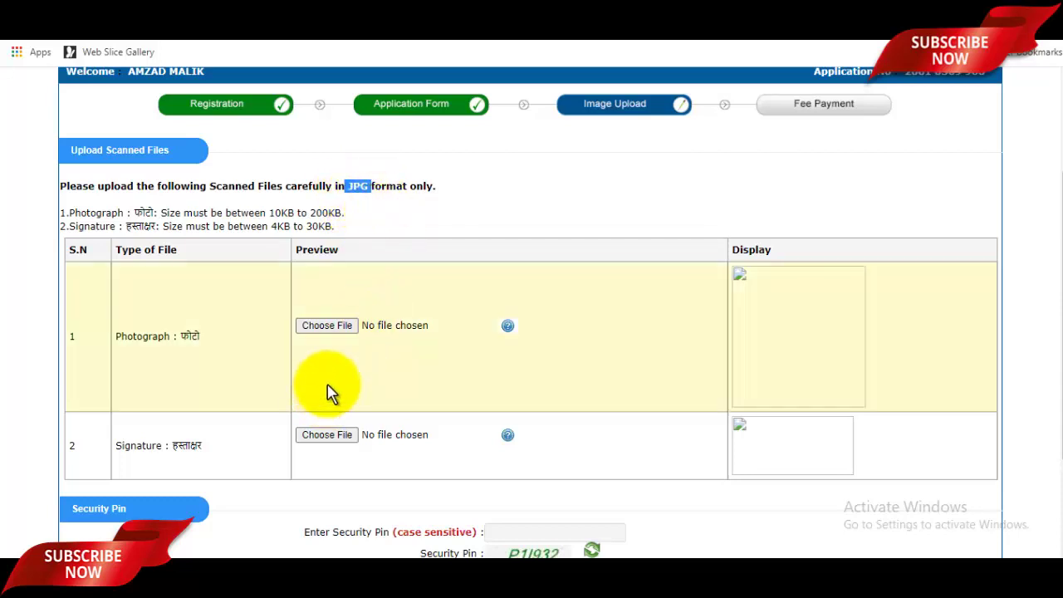
{"action": "left_click", "coordinate": [328, 332]}
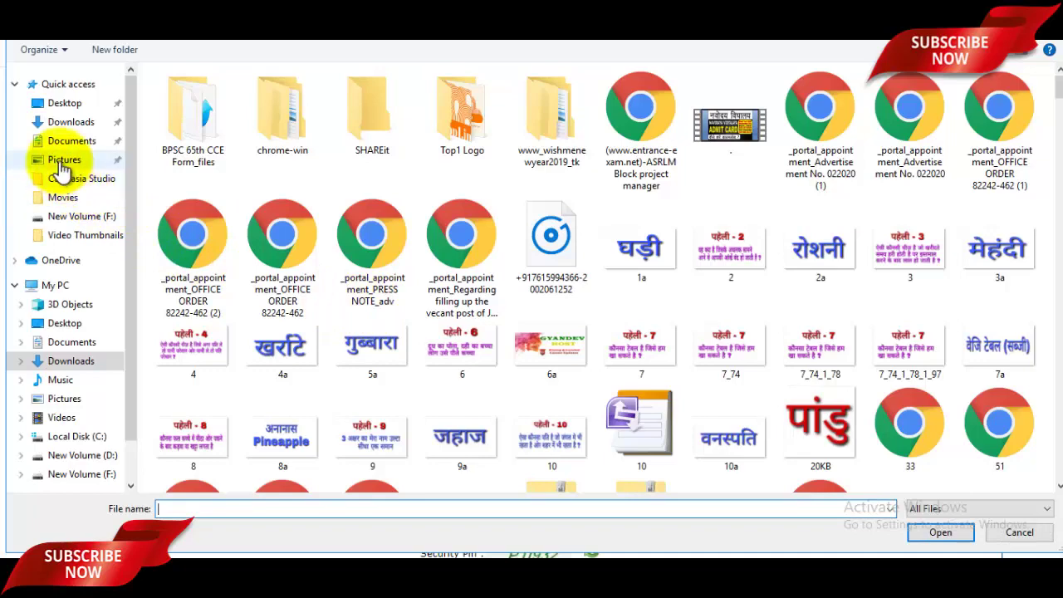
{"action": "left_click", "coordinate": [63, 160]}
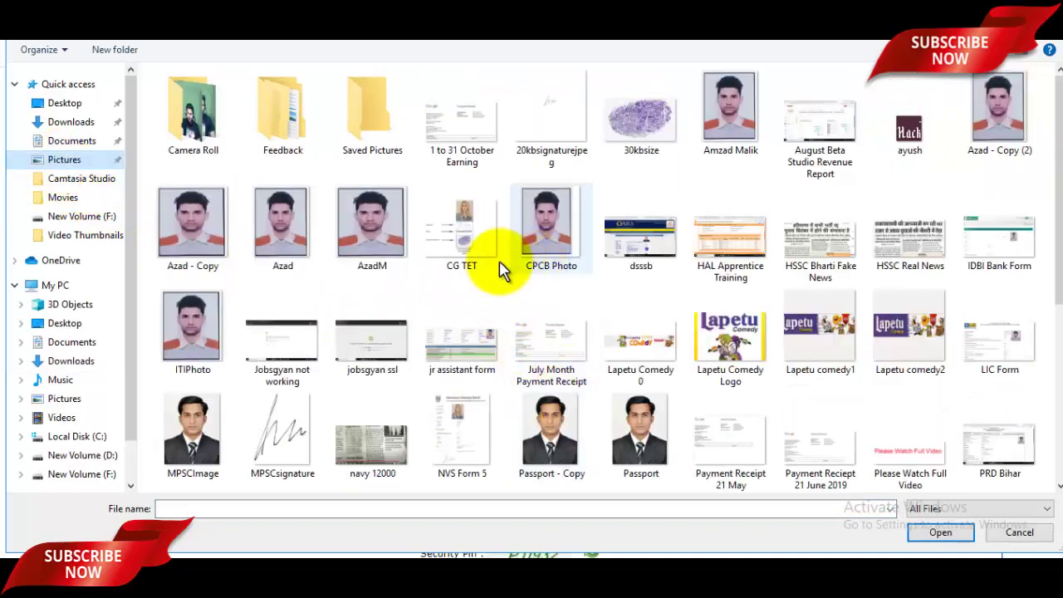
{"action": "left_click", "coordinate": [376, 245]}
{"action": "left_click", "coordinate": [941, 532]}
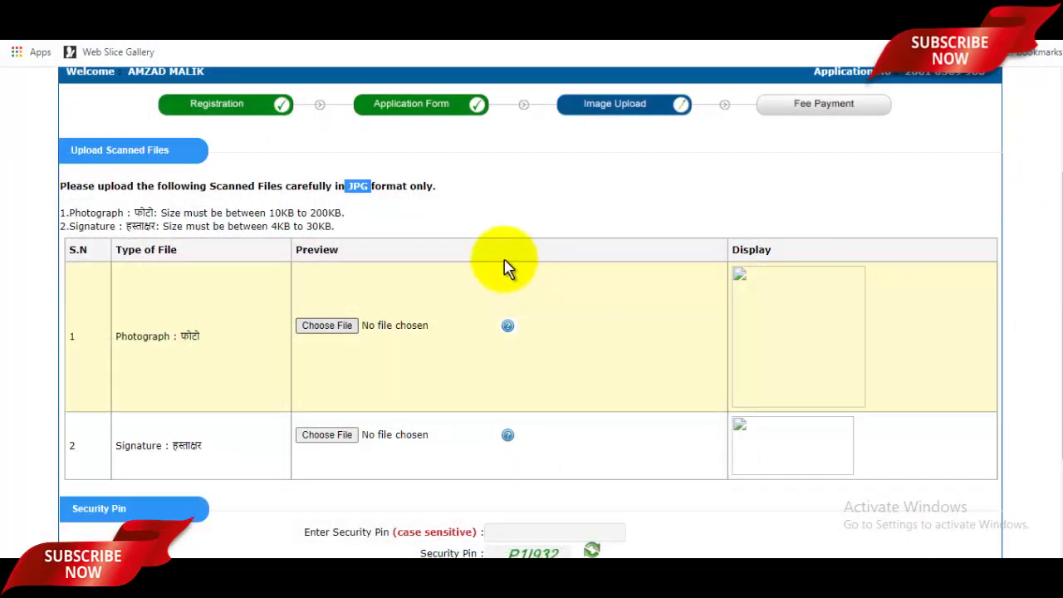
- Choose signaturerandom.jpg as the signature, enter the security pin, tick verification, and upload both images
{"action": "scroll", "coordinate": [803, 346], "scroll_direction": "down", "scroll_amount": 2}
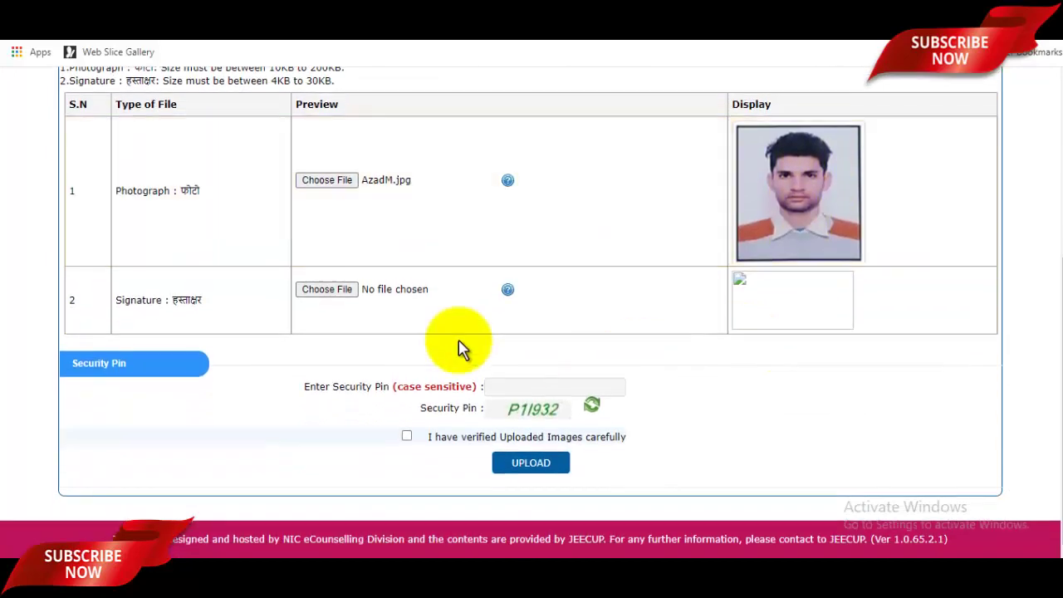
{"action": "left_click", "coordinate": [338, 289]}
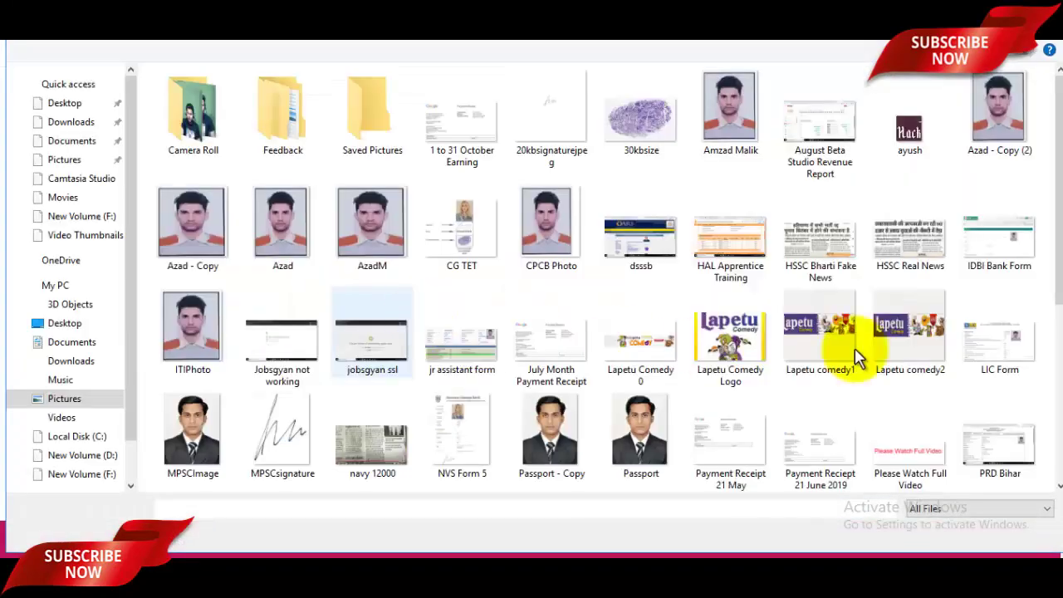
{"action": "scroll", "coordinate": [872, 365], "scroll_direction": "down", "scroll_amount": 3}
{"action": "left_click", "coordinate": [1013, 351]}
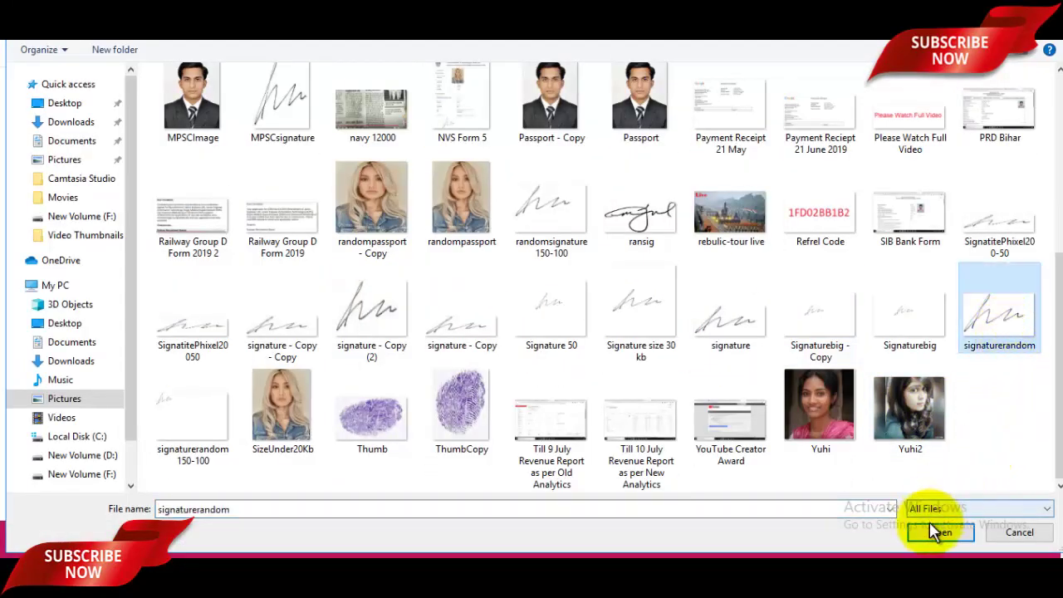
{"action": "left_click", "coordinate": [945, 538]}
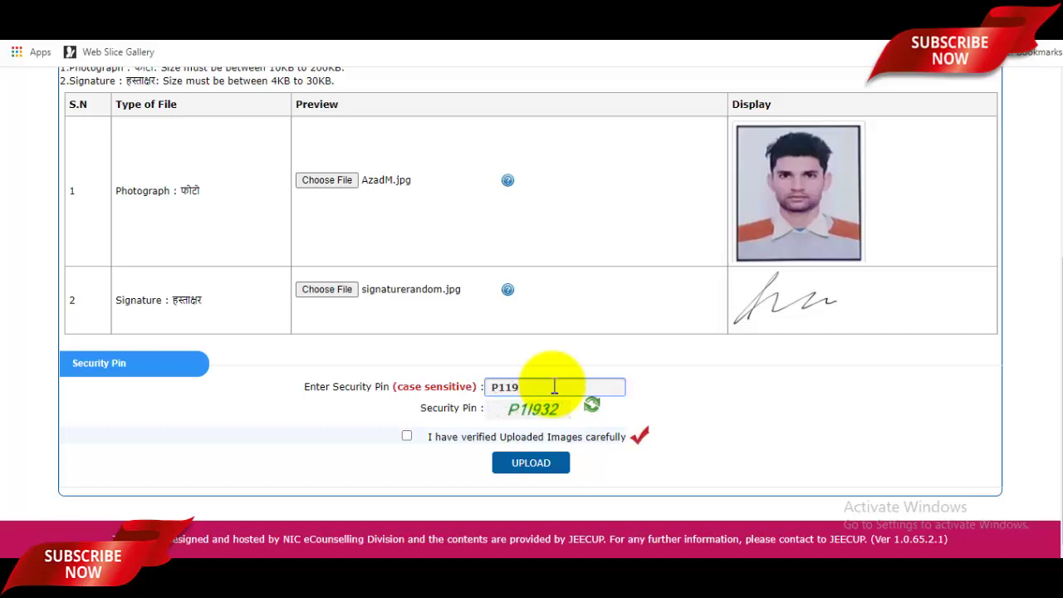
{"action": "type", "text": "2"}
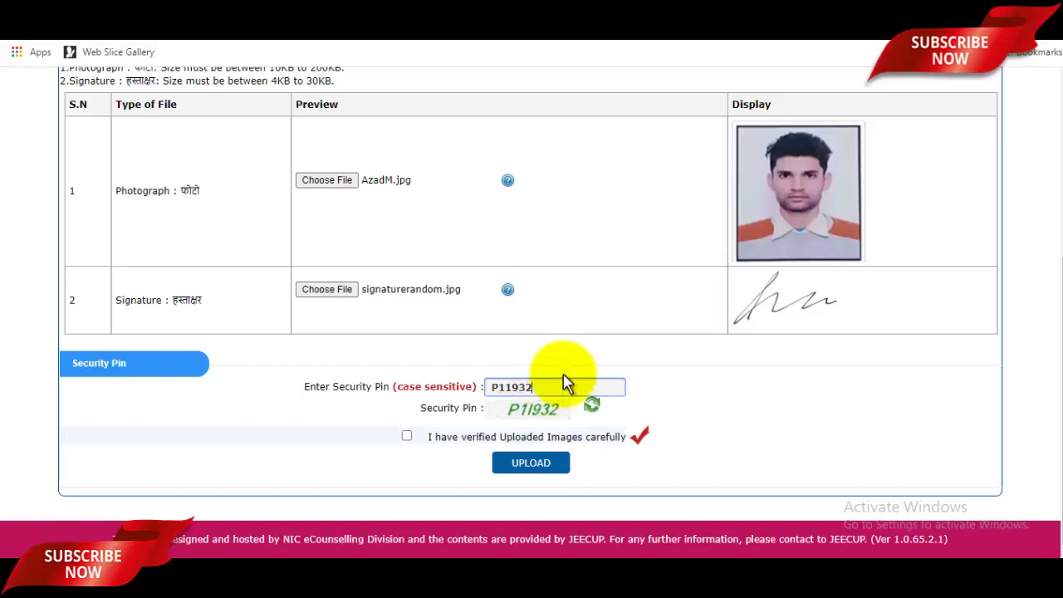
{"action": "left_click", "coordinate": [408, 436]}
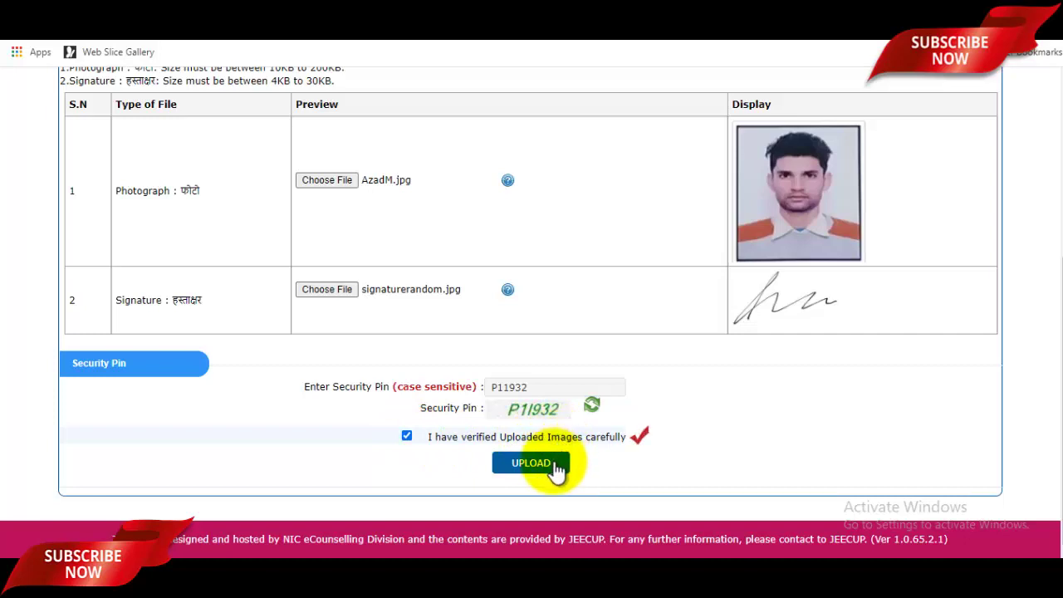
{"action": "left_click", "coordinate": [554, 465]}
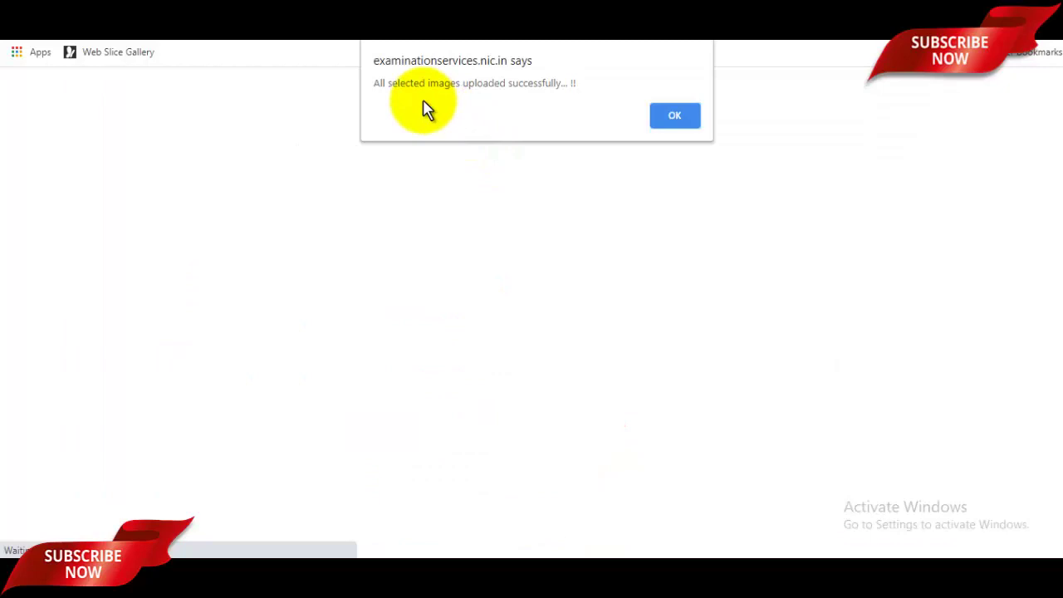
- Dismiss the upload message, start the Rs. 300 exam fee payment, and proceed with Online Payment
{"action": "left_click", "coordinate": [685, 121]}
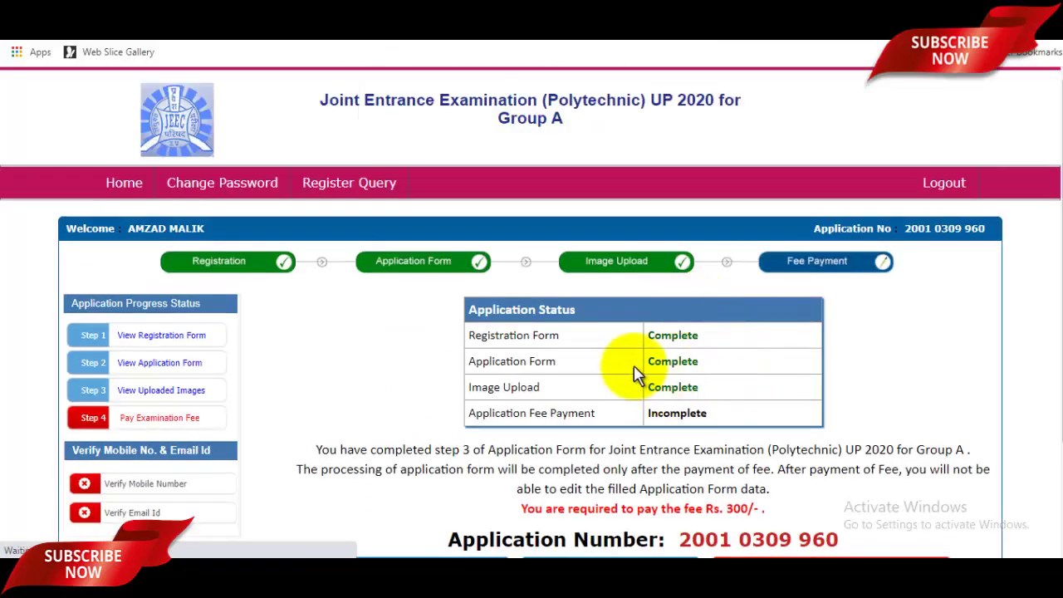
{"action": "scroll", "coordinate": [689, 359], "scroll_direction": "down", "scroll_amount": 3}
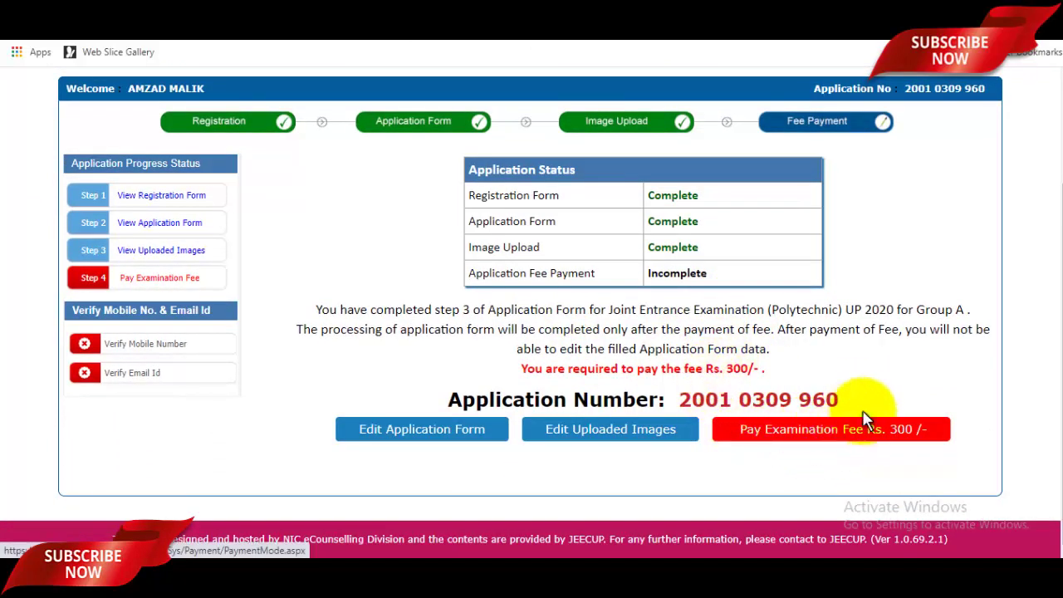
{"action": "left_click", "coordinate": [737, 12]}
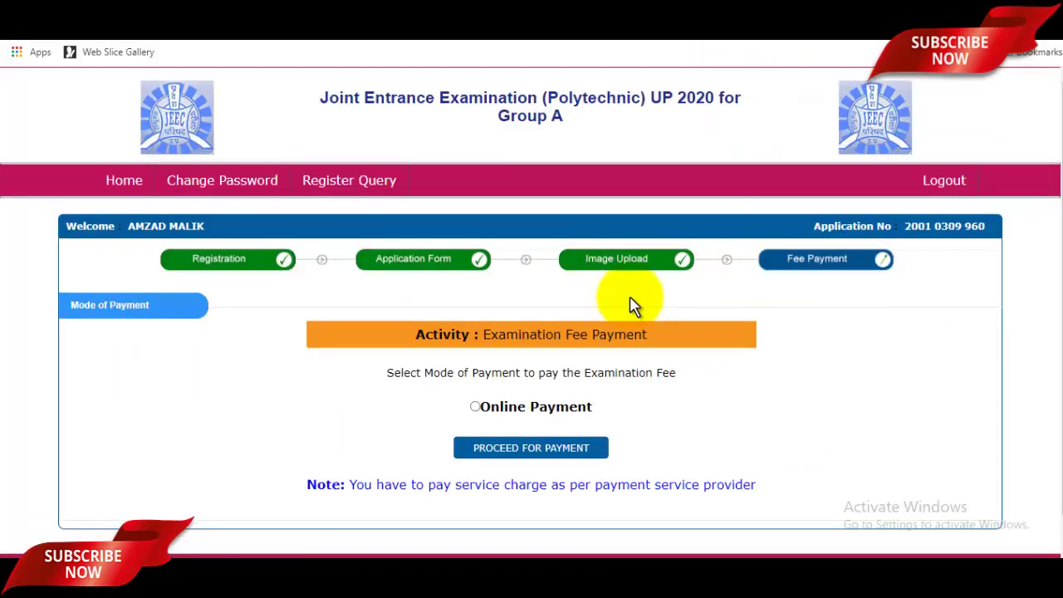
{"action": "scroll", "coordinate": [656, 333], "scroll_direction": "down", "scroll_amount": 1}
{"action": "left_click", "coordinate": [473, 374]}
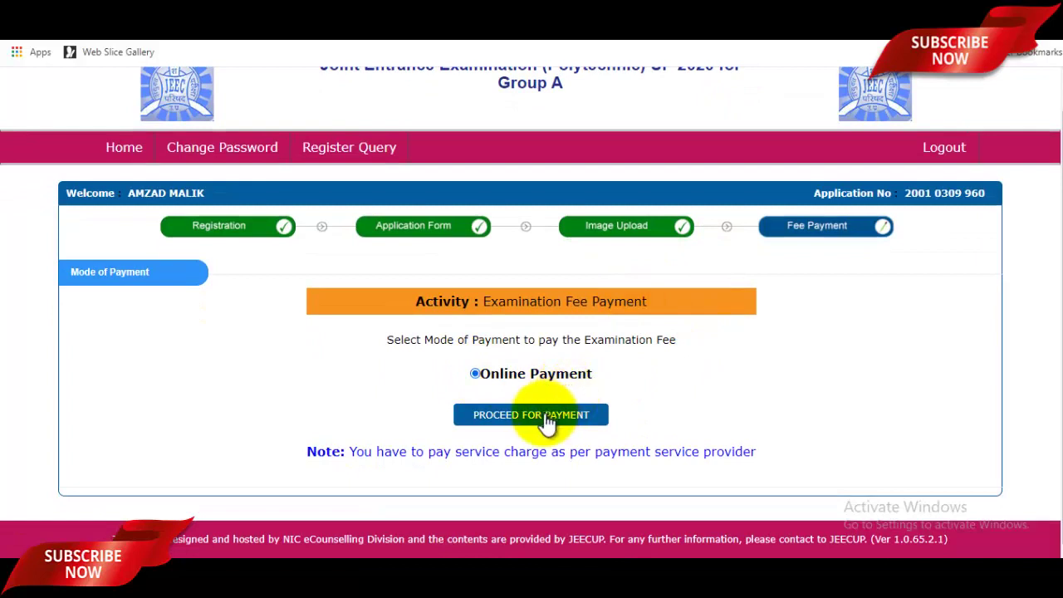
{"action": "left_click", "coordinate": [607, 419]}
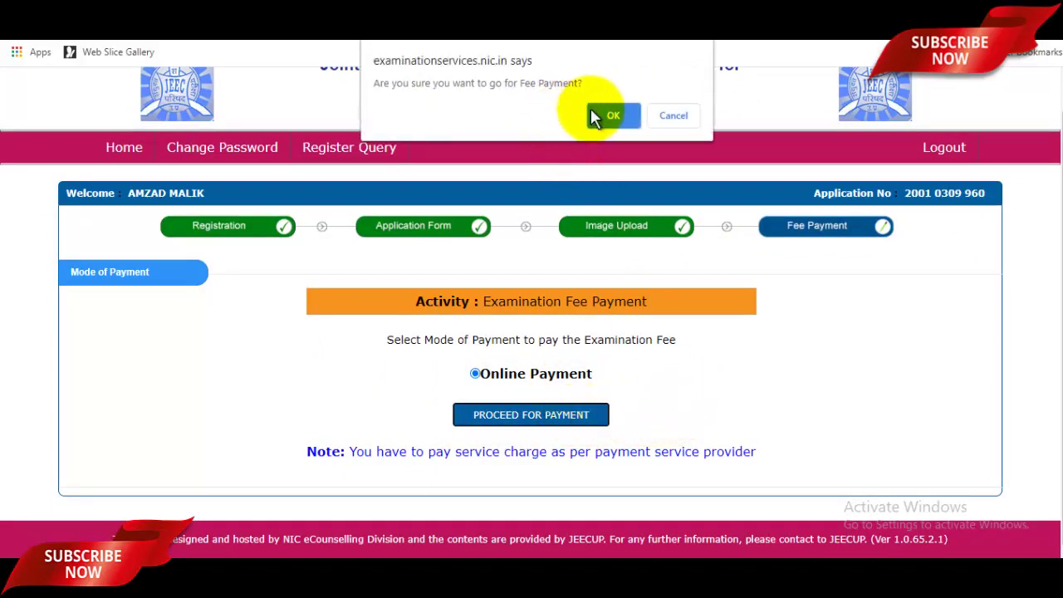
- Go through the SBI MOPS gateway with Internet Banking to SBI login, then return to JEECUP status
{"action": "left_click", "coordinate": [613, 123]}
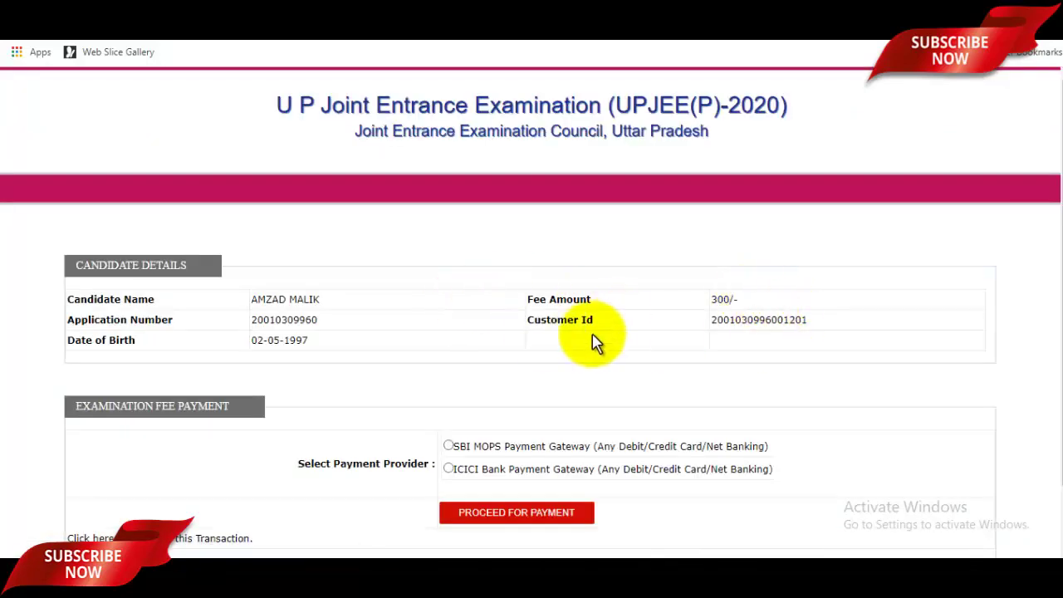
{"action": "scroll", "coordinate": [595, 342], "scroll_direction": "down", "scroll_amount": 1}
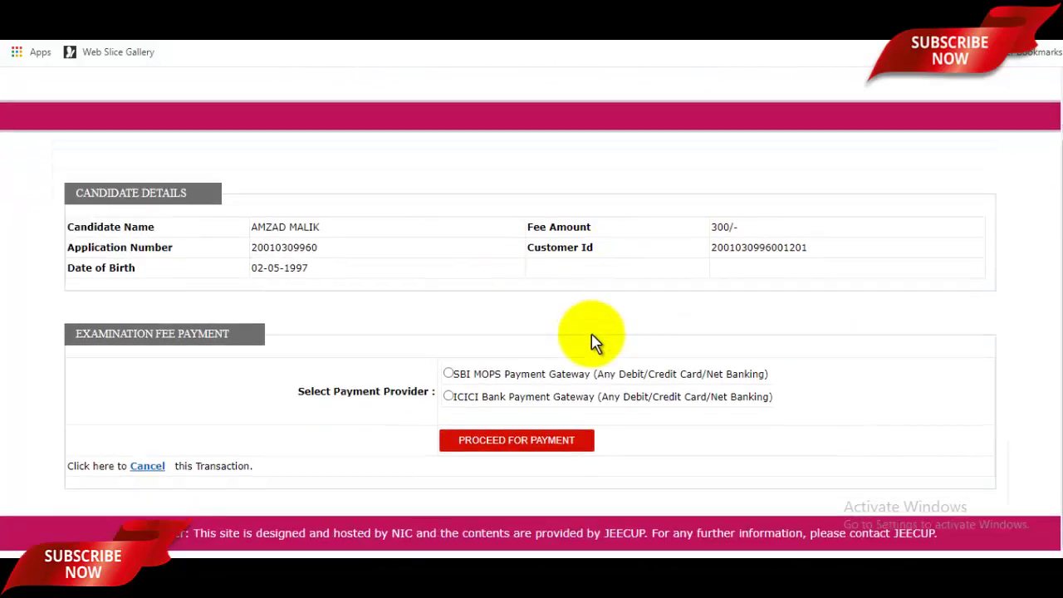
{"action": "left_click", "coordinate": [453, 373]}
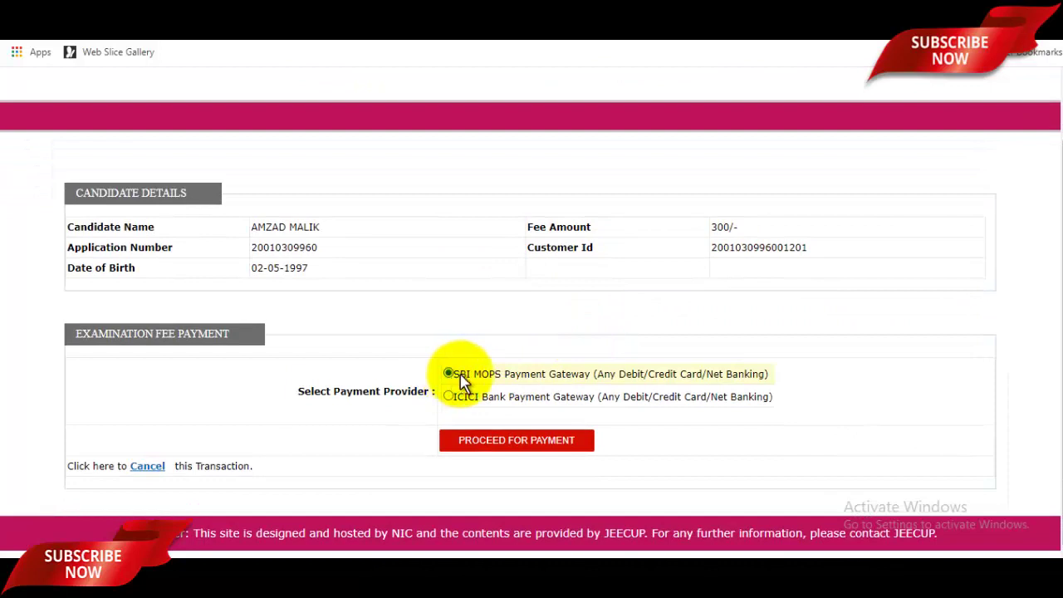
{"action": "left_click", "coordinate": [597, 445]}
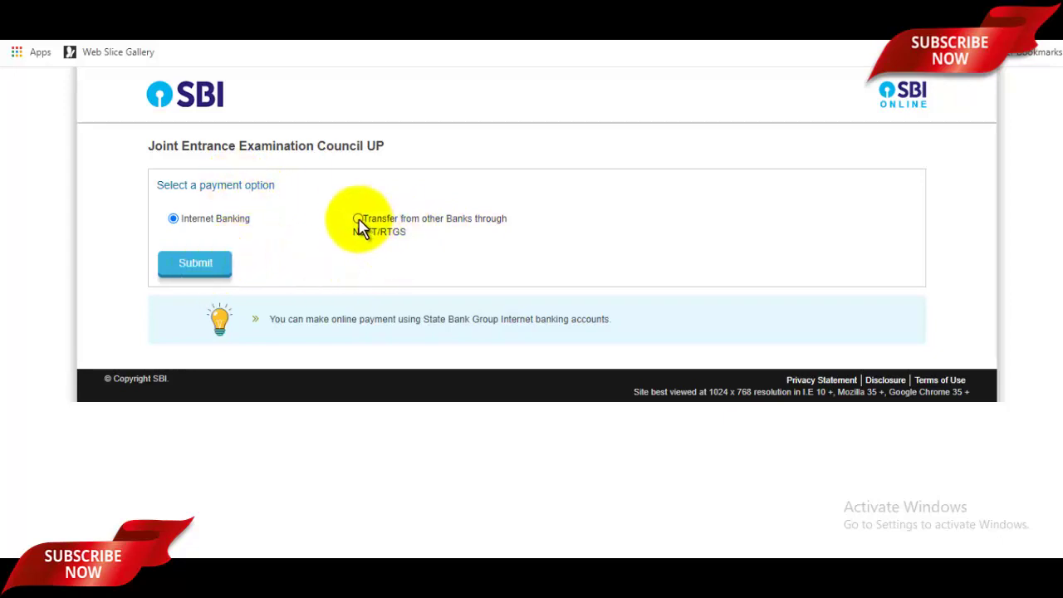
{"action": "left_click", "coordinate": [222, 259]}
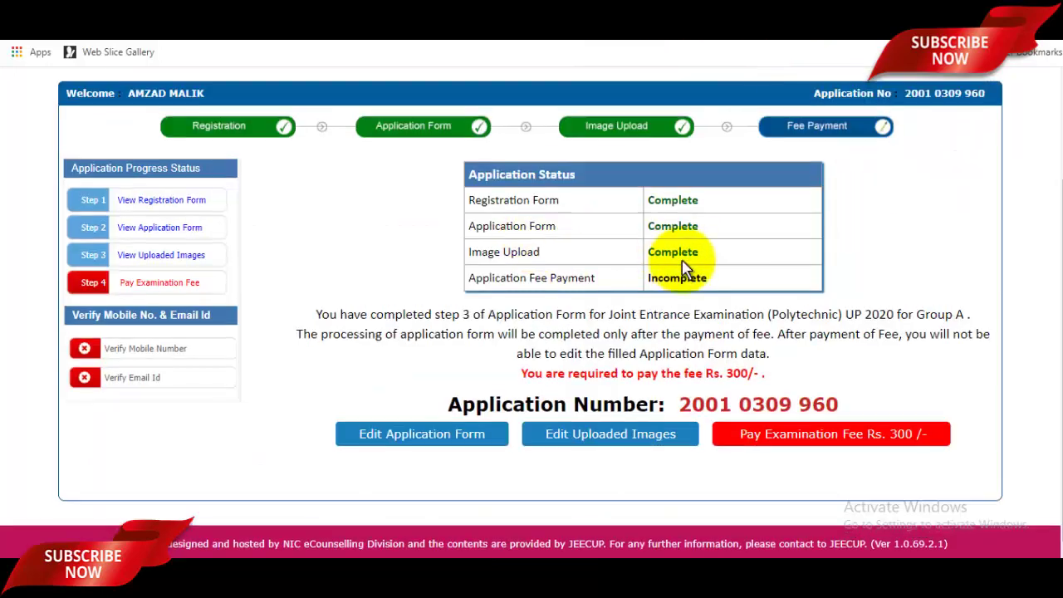
{"action": "scroll", "coordinate": [736, 343], "scroll_direction": "up", "scroll_amount": 2}
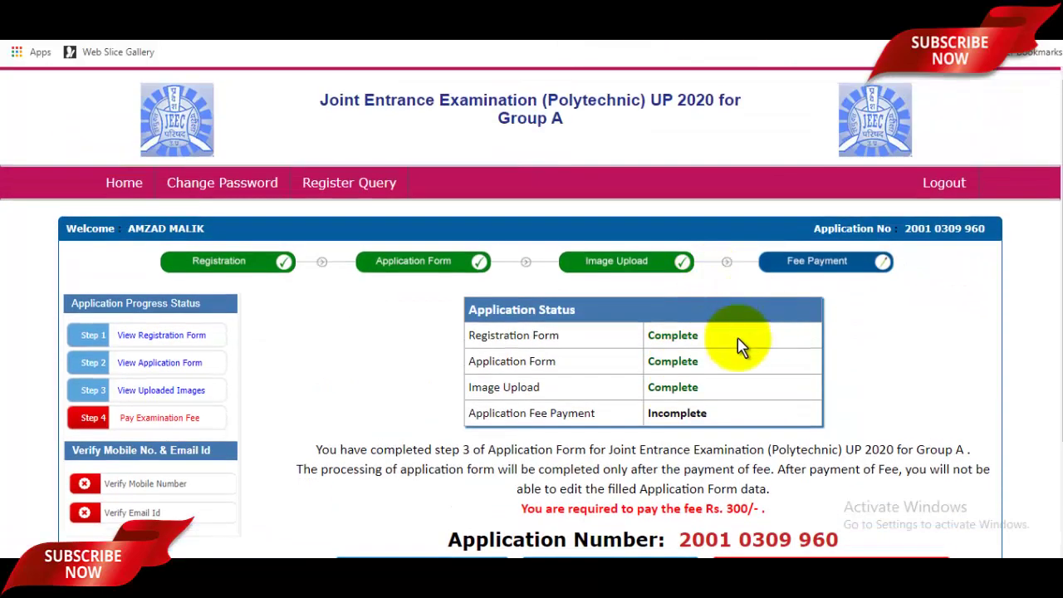
- Open the Verify Email Id page and begin filling in the security pin field
{"action": "scroll", "coordinate": [737, 335], "scroll_direction": "down", "scroll_amount": 2}
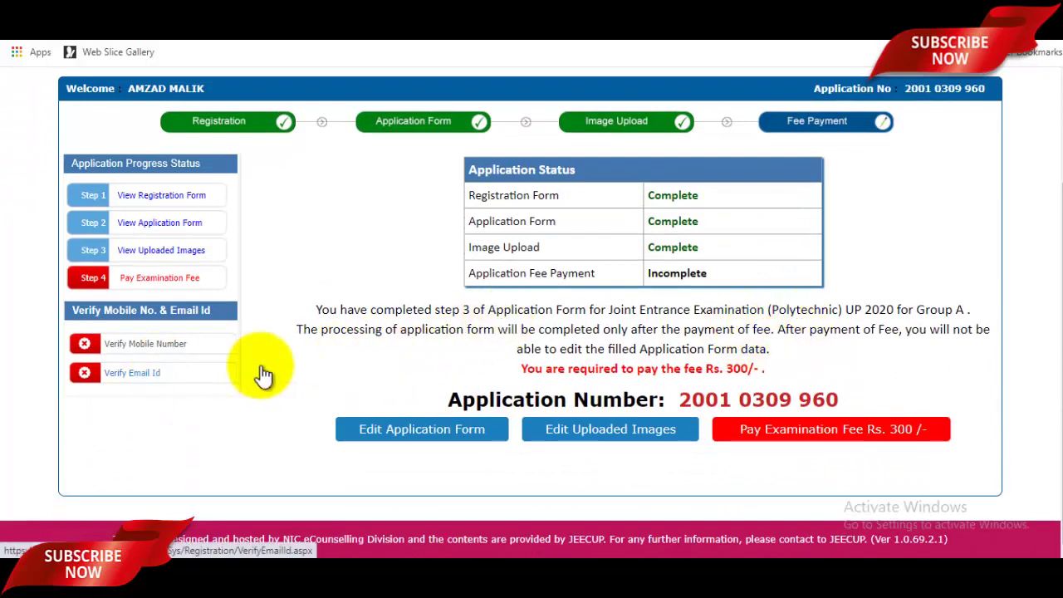
{"action": "scroll", "coordinate": [468, 327], "scroll_direction": "up", "scroll_amount": 2}
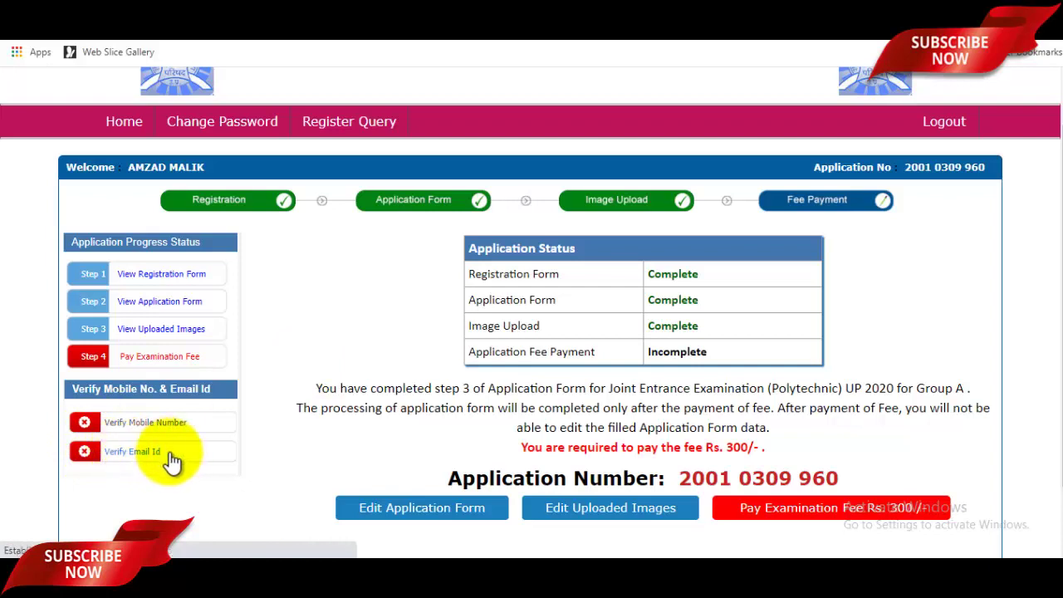
{"action": "left_click", "coordinate": [129, 454]}
{"action": "left_click", "coordinate": [551, 325]}
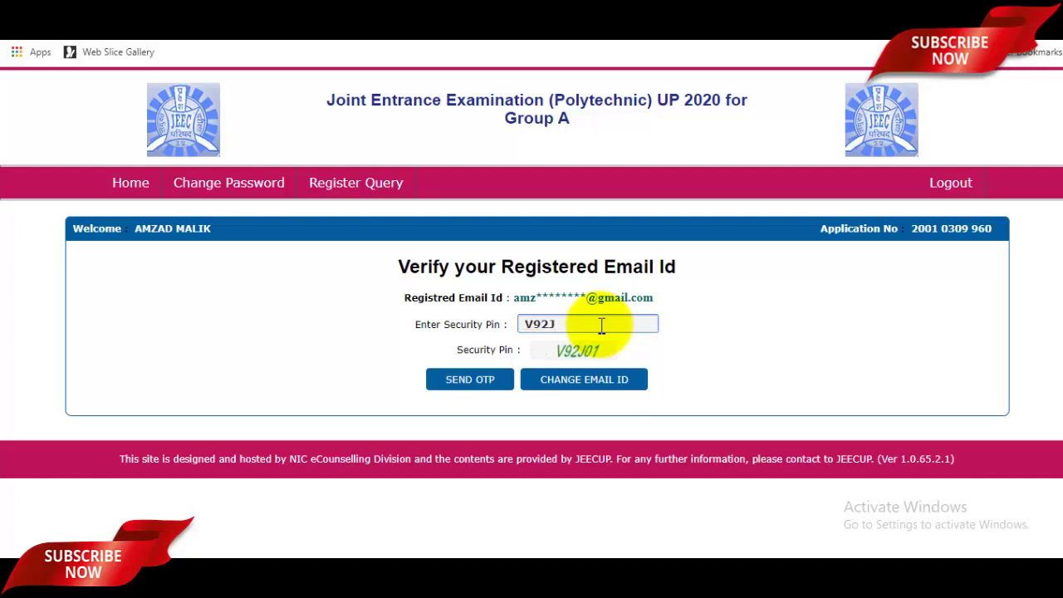
- Complete the security pin, request an emailed OTP, and submit it to verify the email
{"action": "type", "text": "01"}
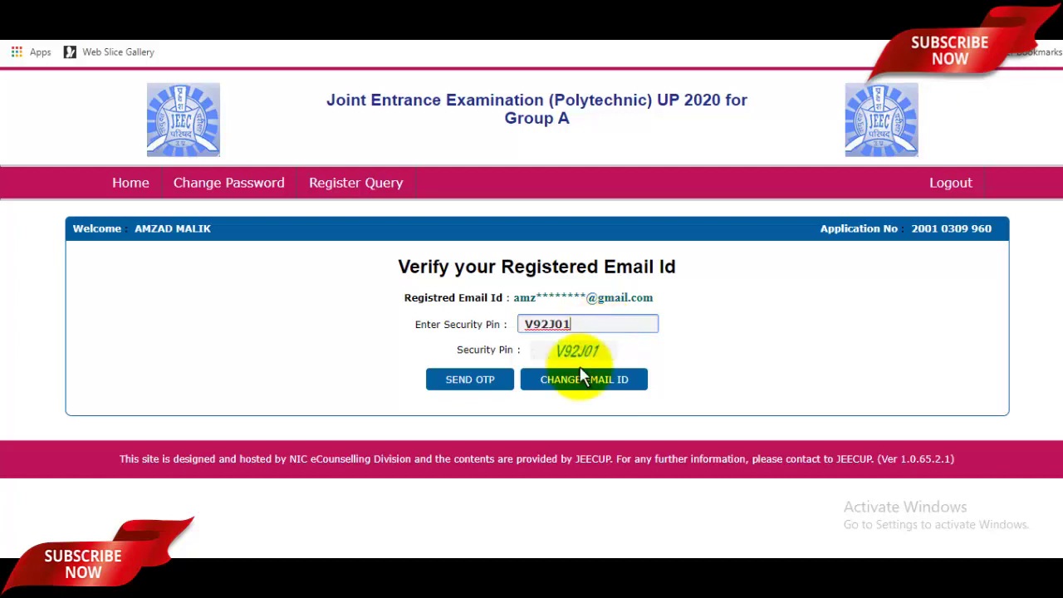
{"action": "left_click", "coordinate": [476, 388]}
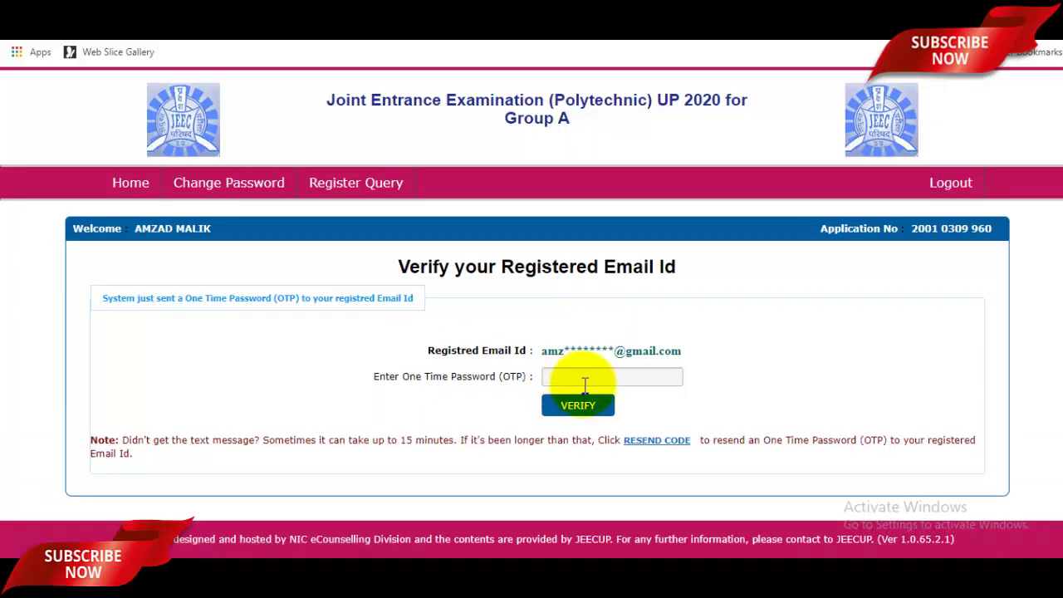
{"action": "left_click", "coordinate": [599, 376]}
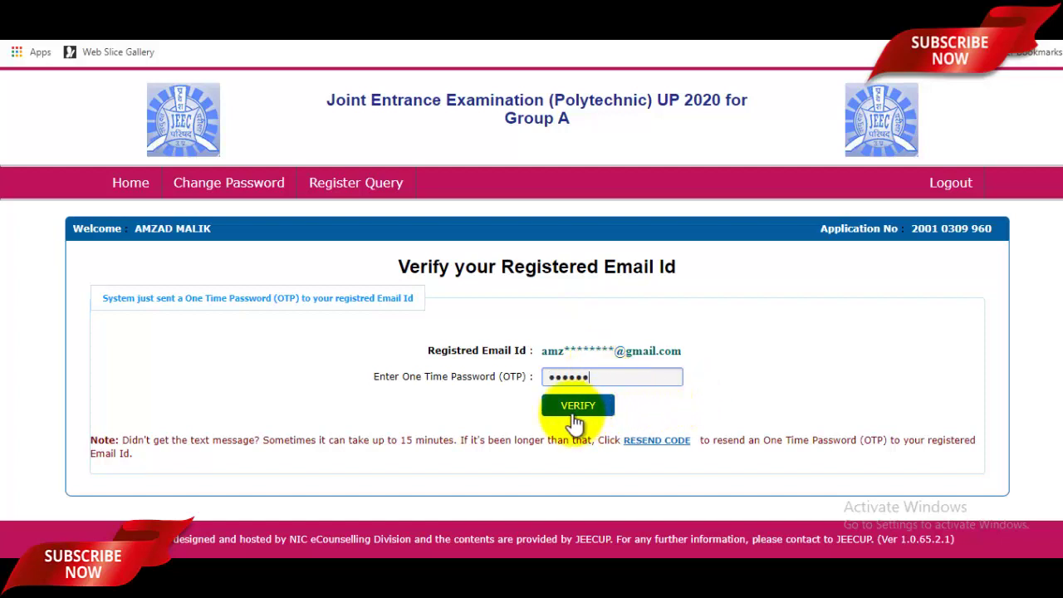
{"action": "left_click", "coordinate": [577, 419]}
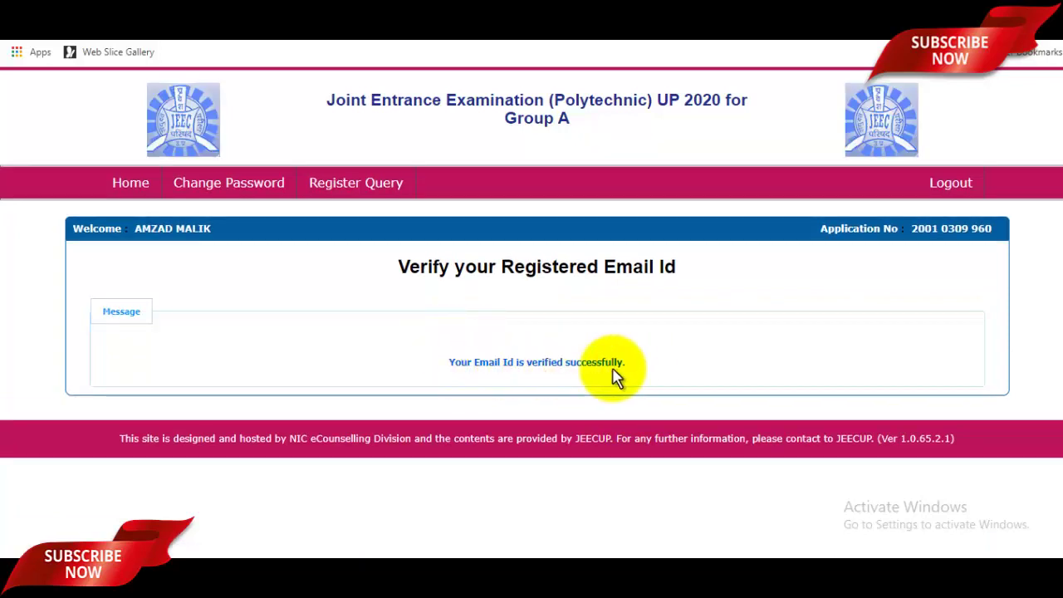
- Return Home and check the status page: Email Id Verified, fee payment Incomplete
{"action": "left_click", "coordinate": [133, 185]}
{"action": "scroll", "coordinate": [530, 359], "scroll_direction": "down", "scroll_amount": 1}
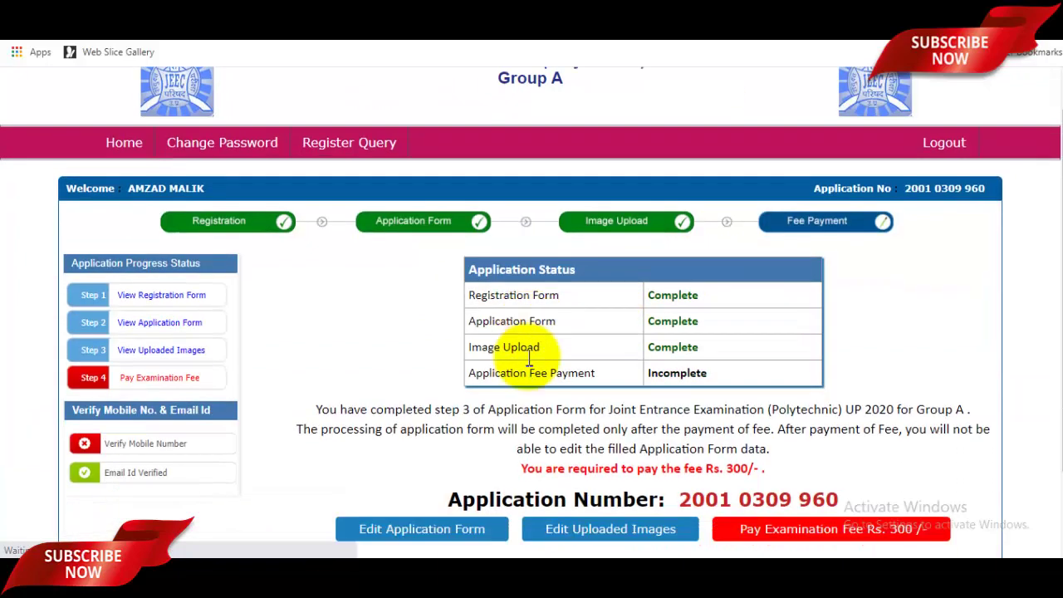
{"action": "scroll", "coordinate": [529, 358], "scroll_direction": "down", "scroll_amount": 2}
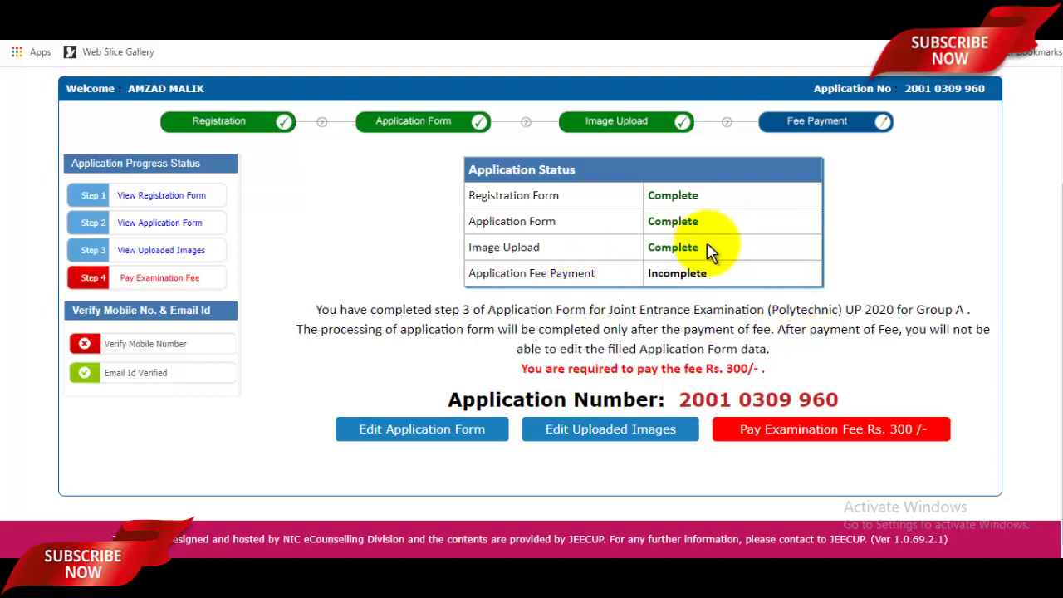
{"action": "scroll", "coordinate": [727, 264], "scroll_direction": "up", "scroll_amount": 2}
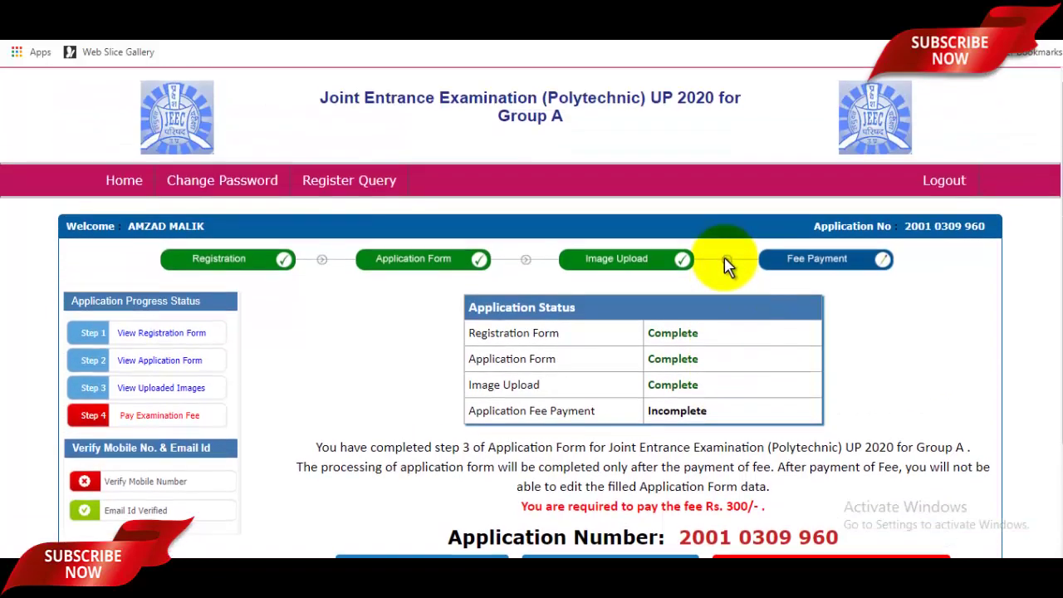